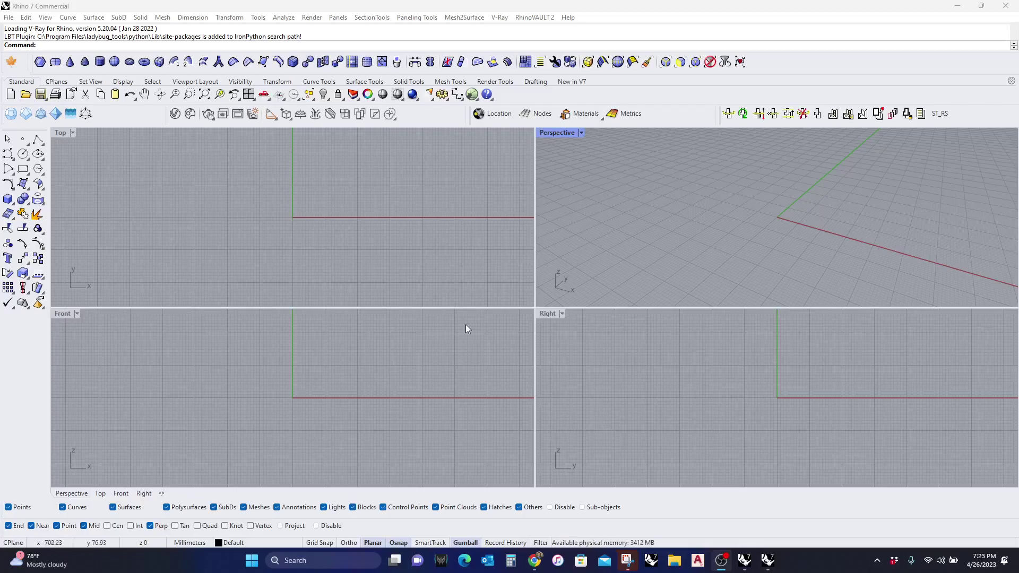
Draw an open six-point control point curve in the Front view, arching over the origin and dipping below the X axis.
left_click(8, 154)
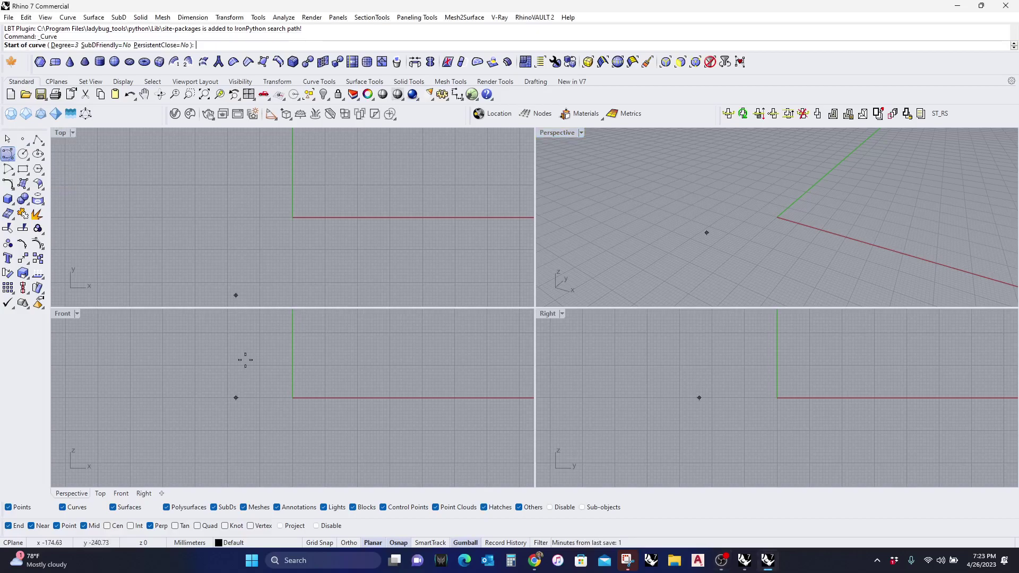
left_click(163, 418)
left_click(239, 341)
left_click(340, 329)
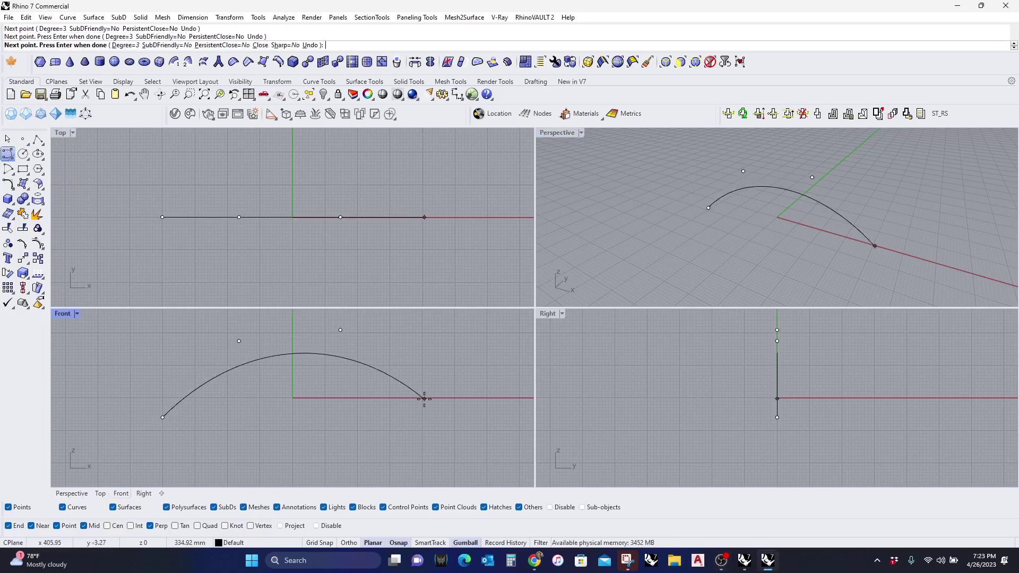
left_click(423, 398)
left_click(481, 438)
left_click(509, 441)
right_click(516, 424)
key("Return")
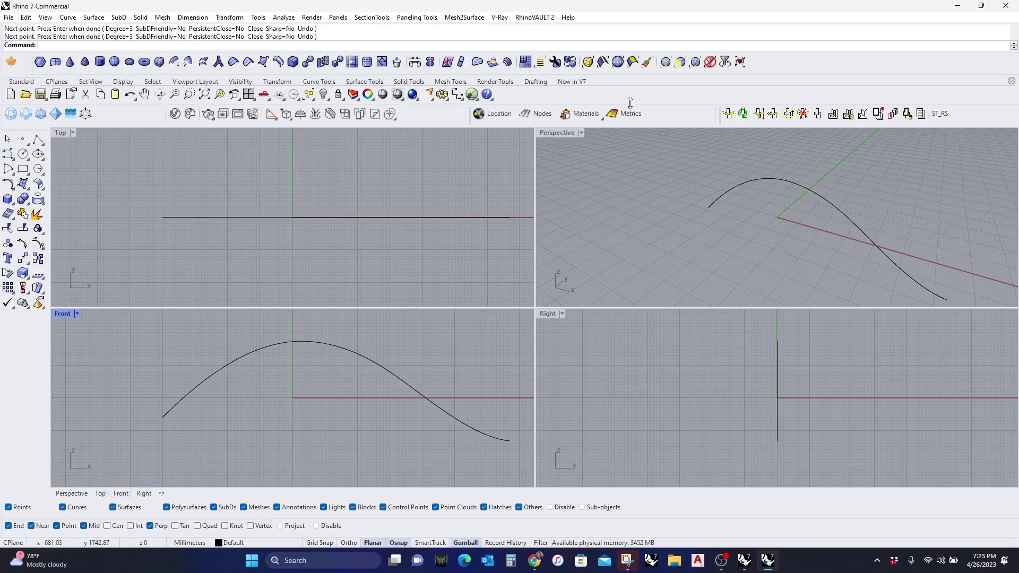
Extrude the curve about 1884 mm to one side only in the maximized Perspective view, and set the display to Shaded.
double_click(560, 136)
right_click_drag(553, 188, 505, 215)
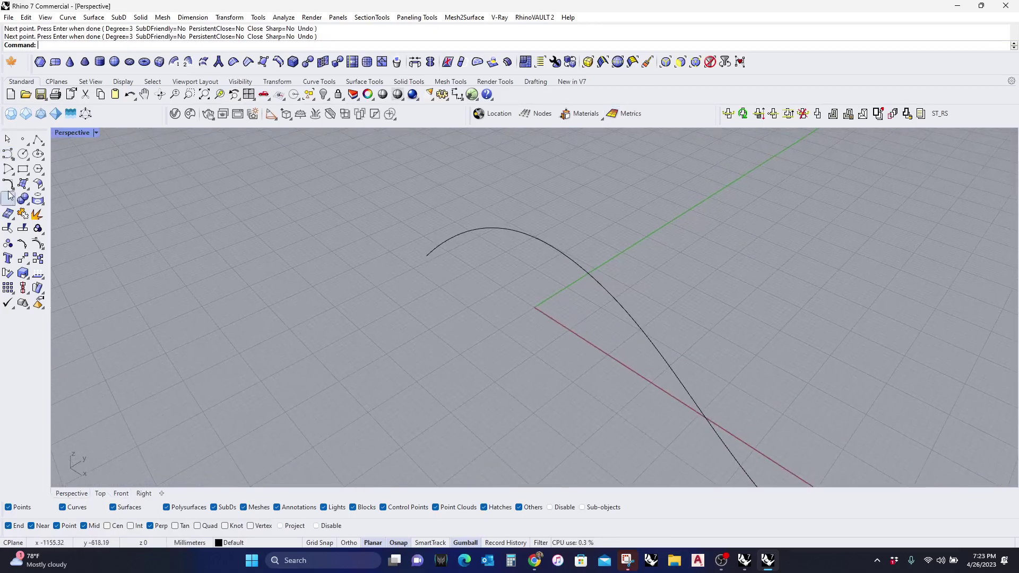
left_click(4, 200)
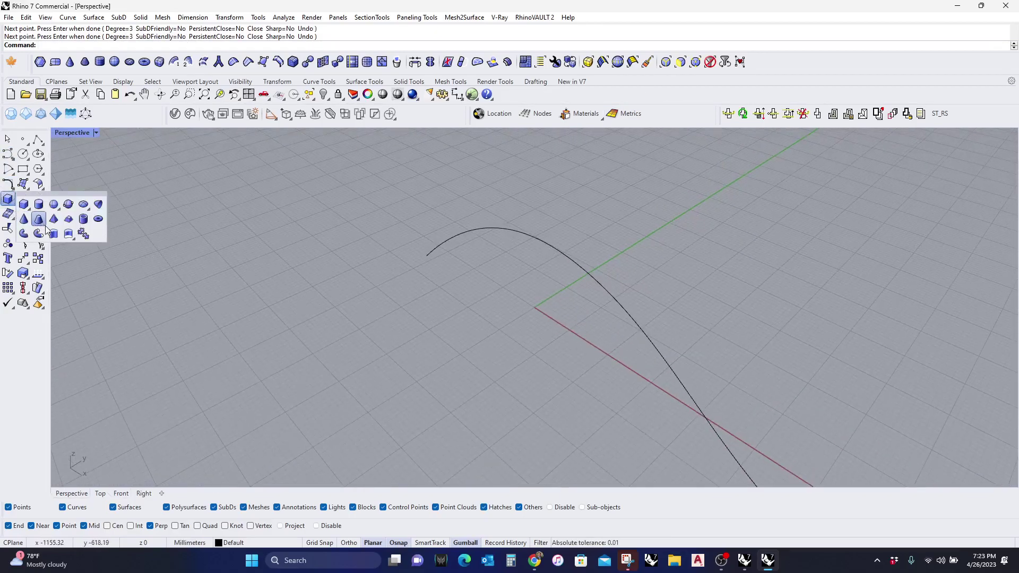
left_click(38, 233)
left_click(512, 232)
scroll(497, 247, "down", 3)
key("Return")
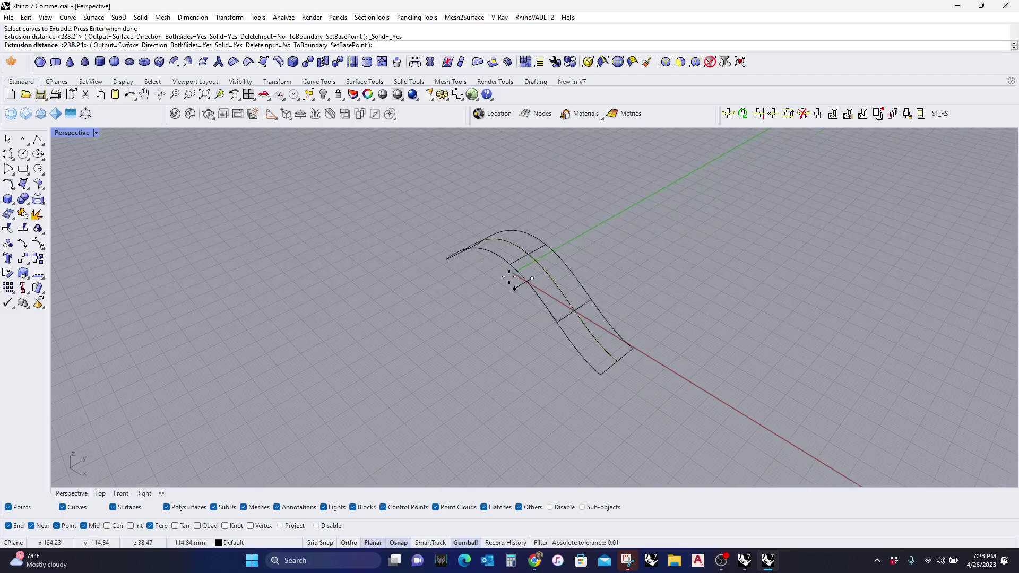
type("b")
key("Return")
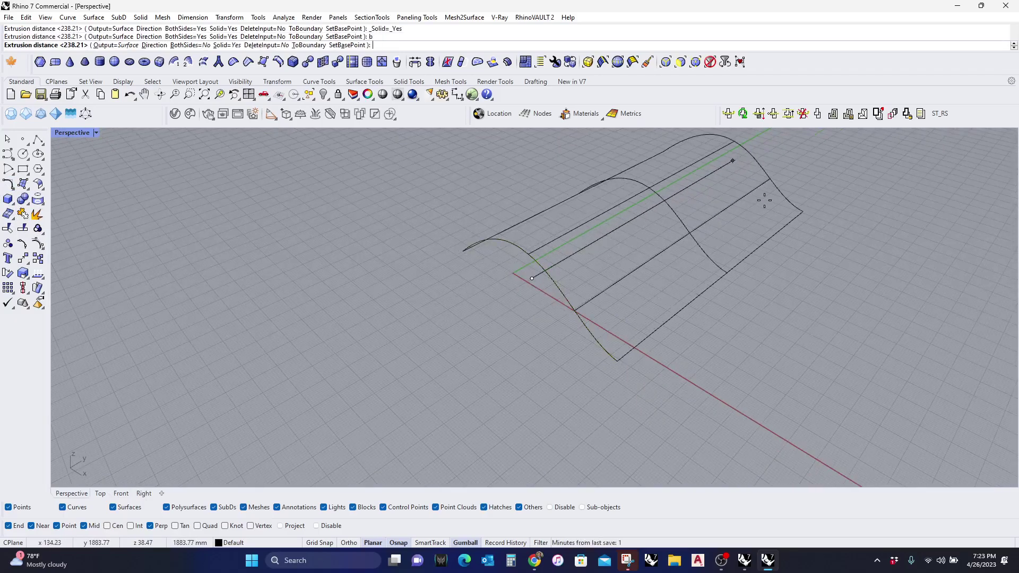
left_click(766, 200)
left_click(77, 132)
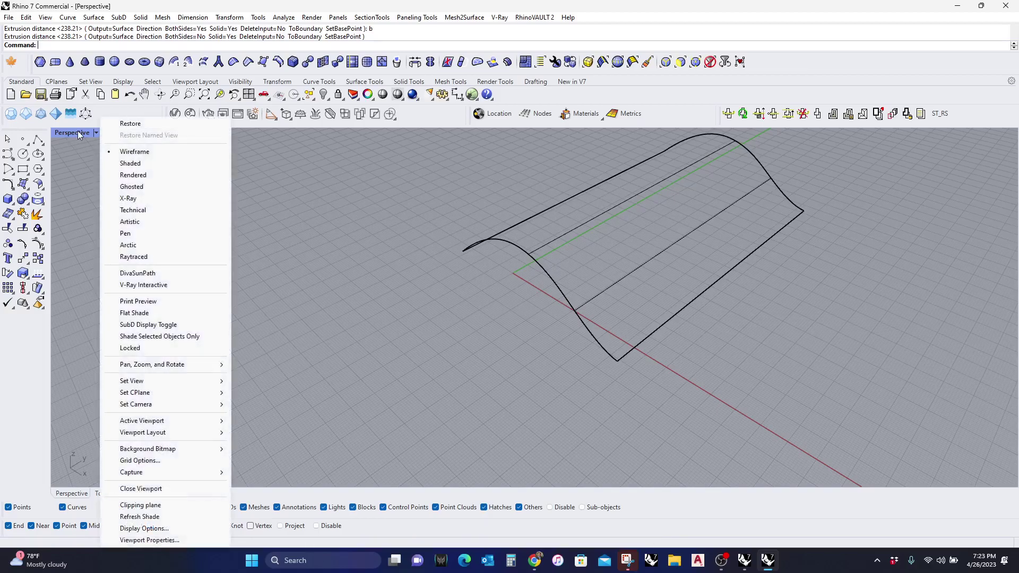
left_click(126, 165)
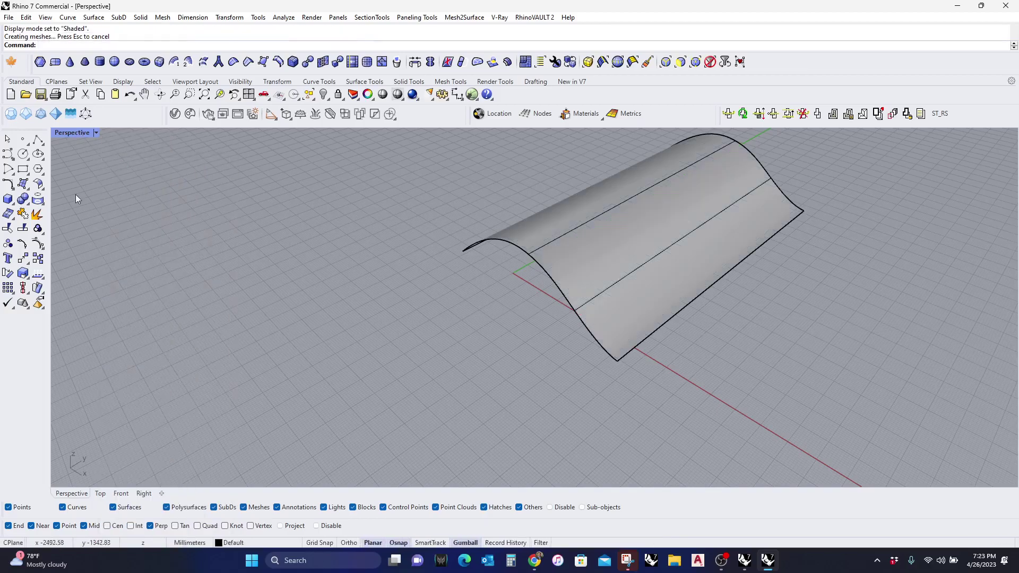
Create a vertical tube about 534 mm across and 95 mm high on the ground plane beside the curved surface.
left_click(13, 205)
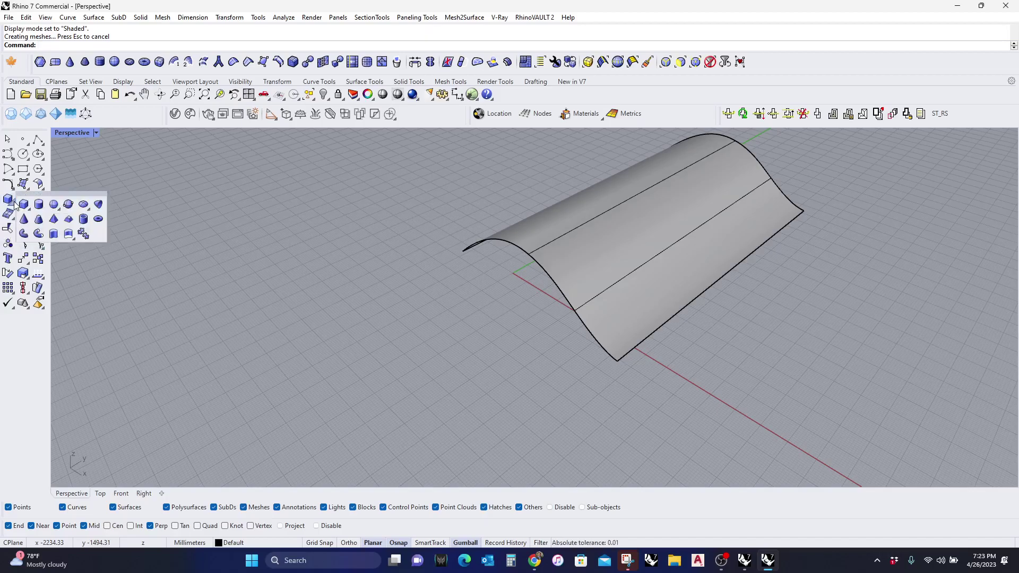
left_click(84, 219)
left_click(225, 348)
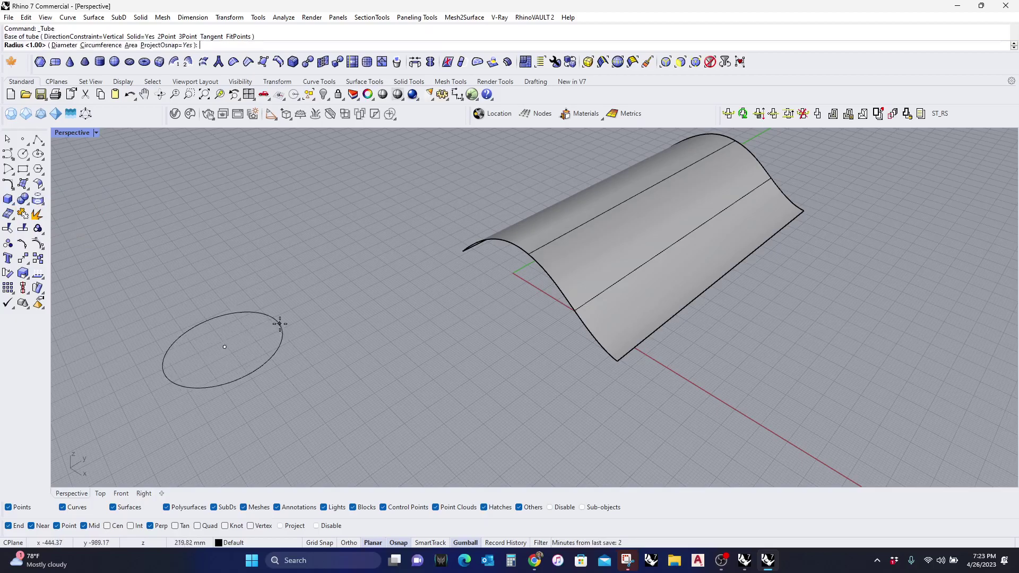
left_click(282, 317)
left_click(271, 317)
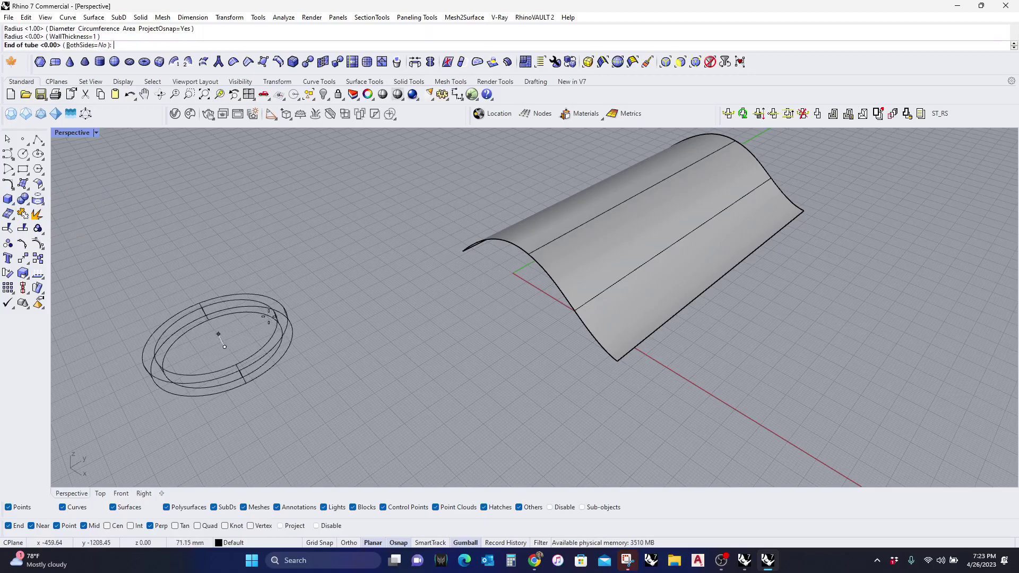
left_click(265, 315)
scroll(361, 294, "down", 3)
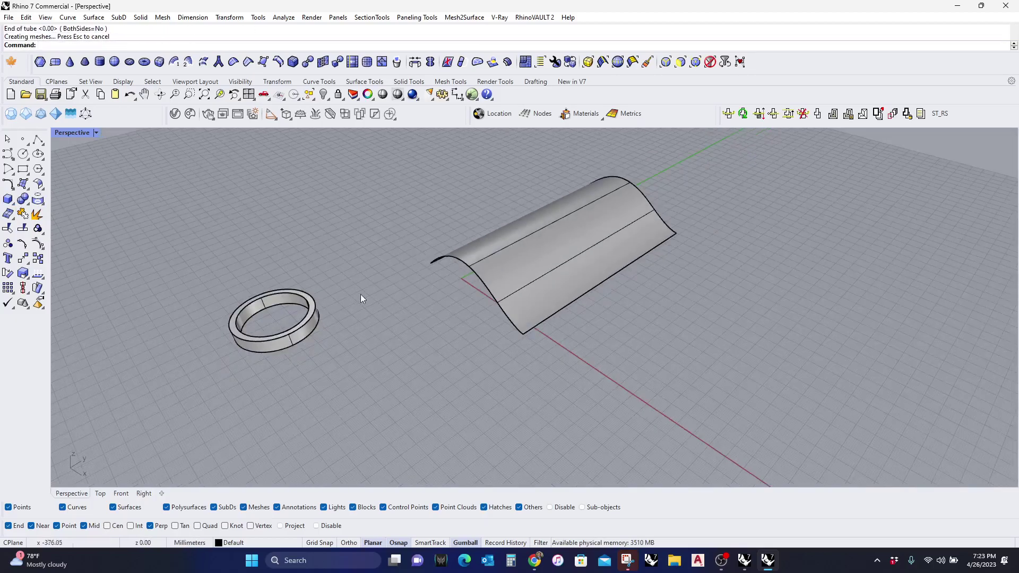
Move the tube along the negative Y direction, farther away from the curved surface.
right_click_drag(361, 294, 317, 352)
scroll(305, 372, "up", 4)
left_click(295, 375)
scroll(455, 321, "down", 8)
scroll(393, 330, "up", 3)
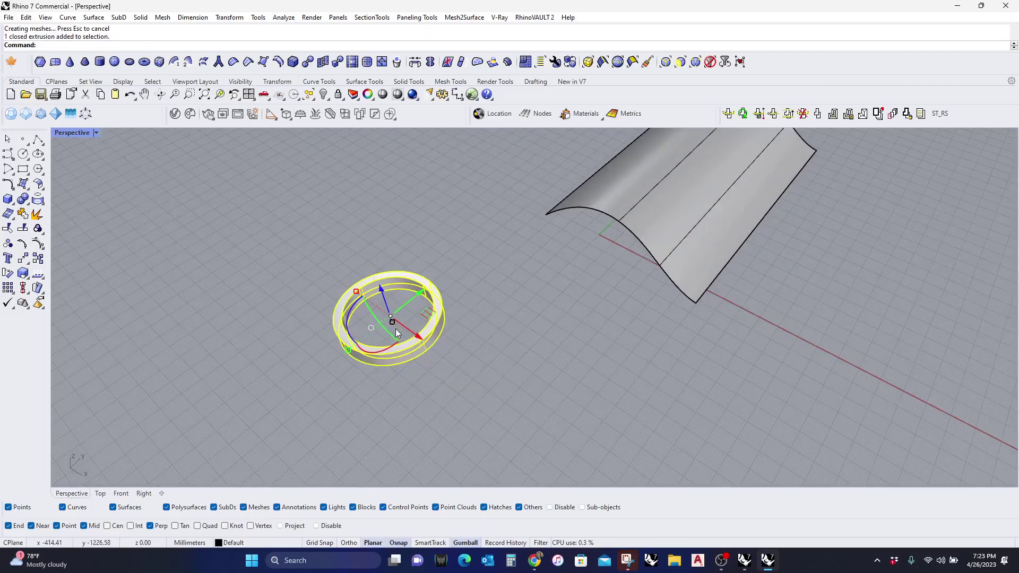
scroll(366, 318, "down", 2)
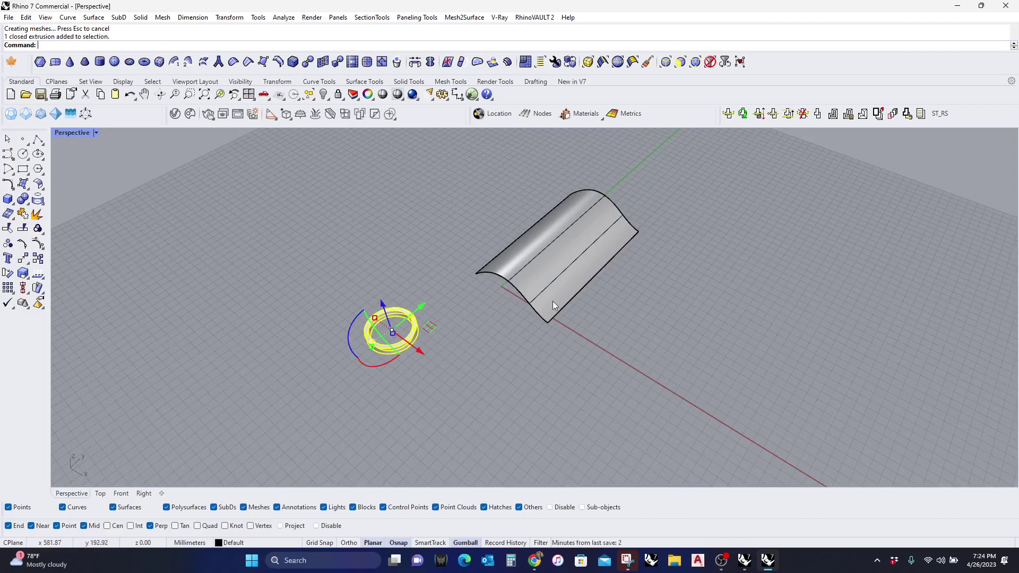
left_click_drag(422, 305, 385, 353)
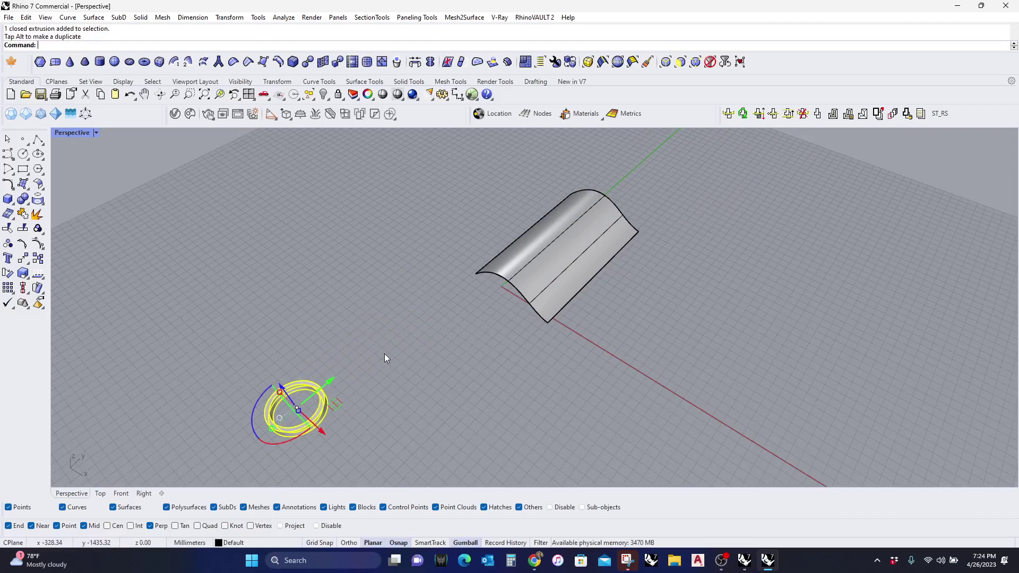
key("Escape")
Create a solid bounding box around the tube using the World coordinate system.
scroll(382, 351, "down", 4)
scroll(345, 388, "up", 6)
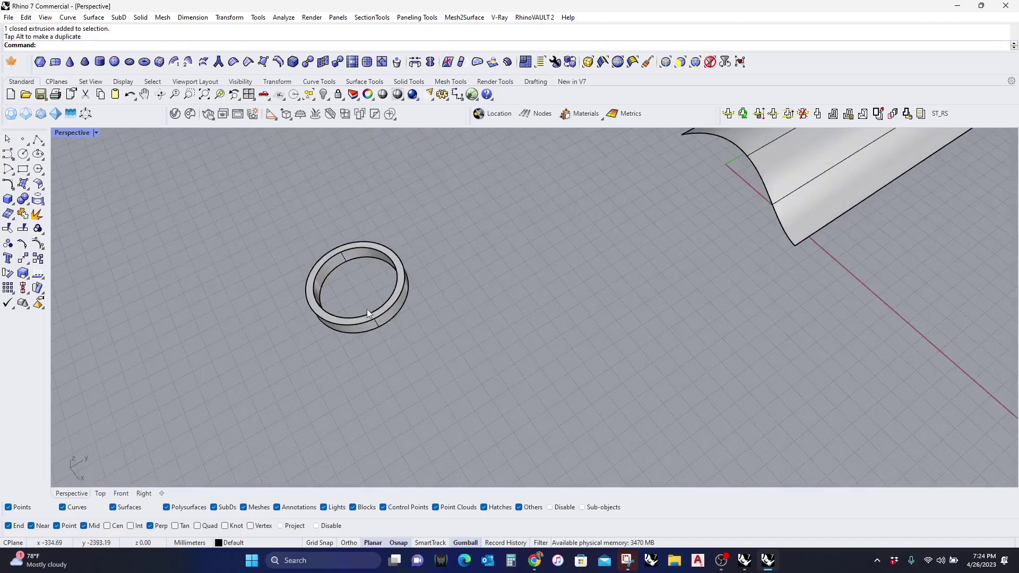
scroll(350, 313, "down", 2)
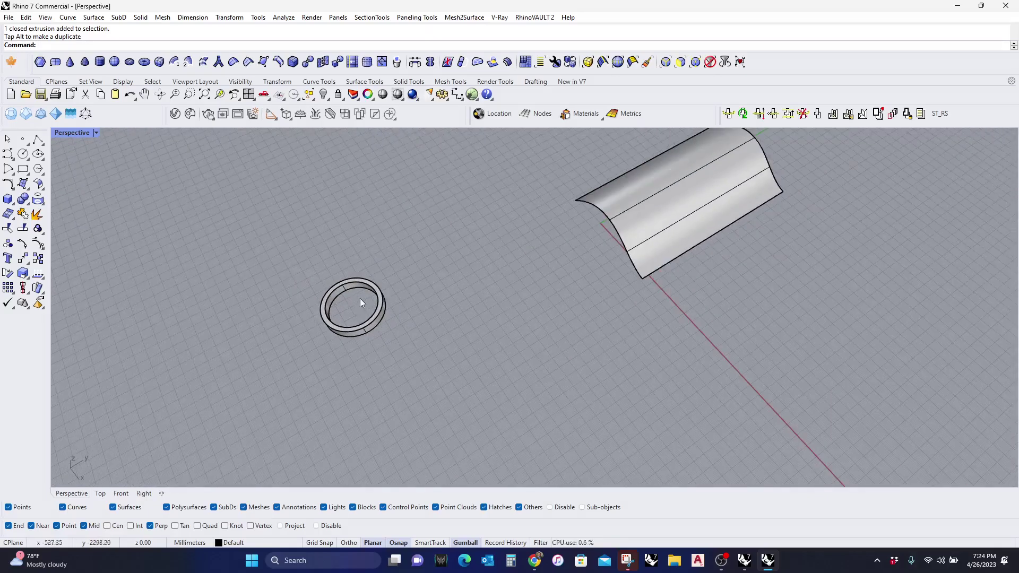
scroll(368, 310, "down", 1)
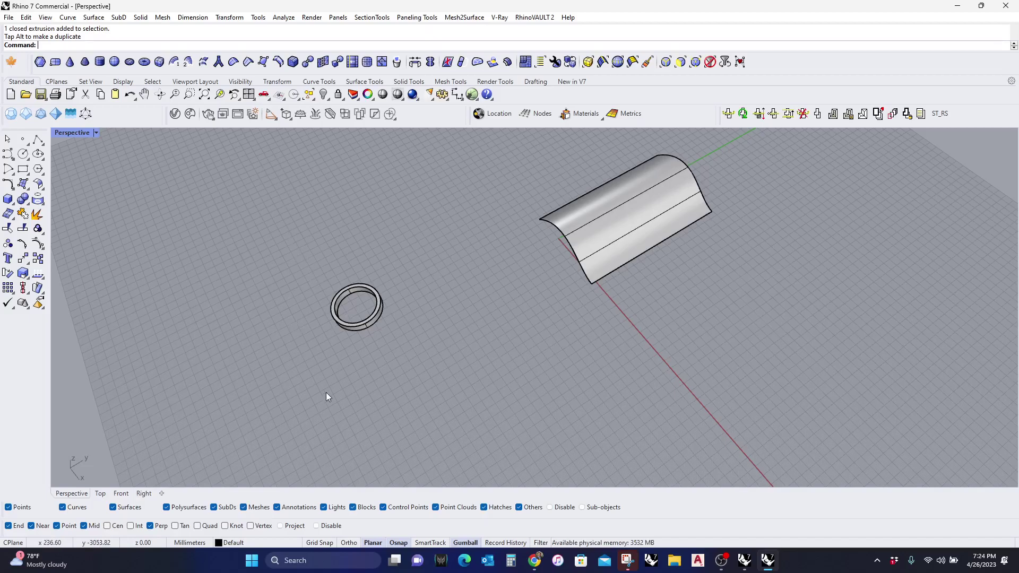
left_click(362, 323)
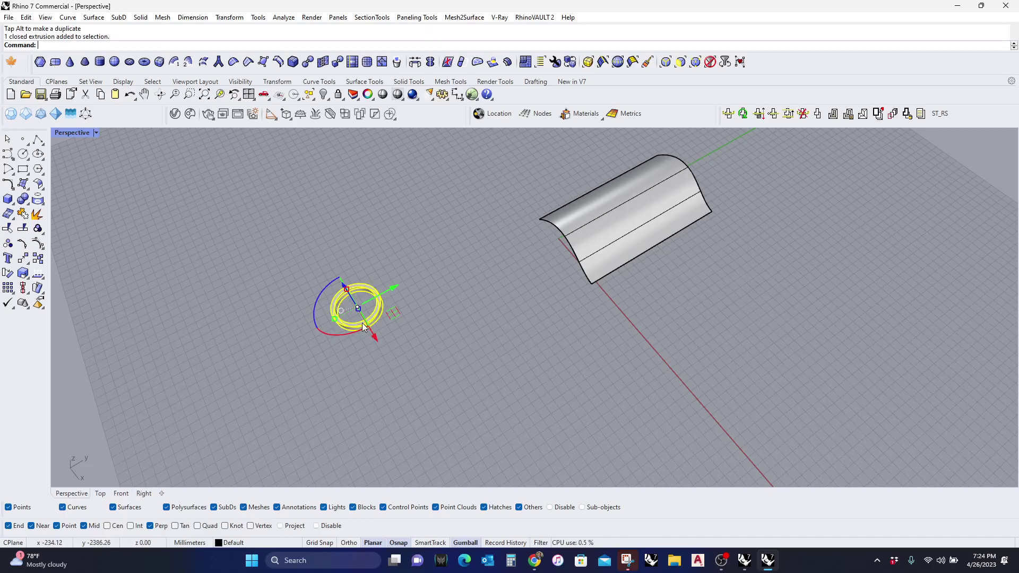
left_click(280, 18)
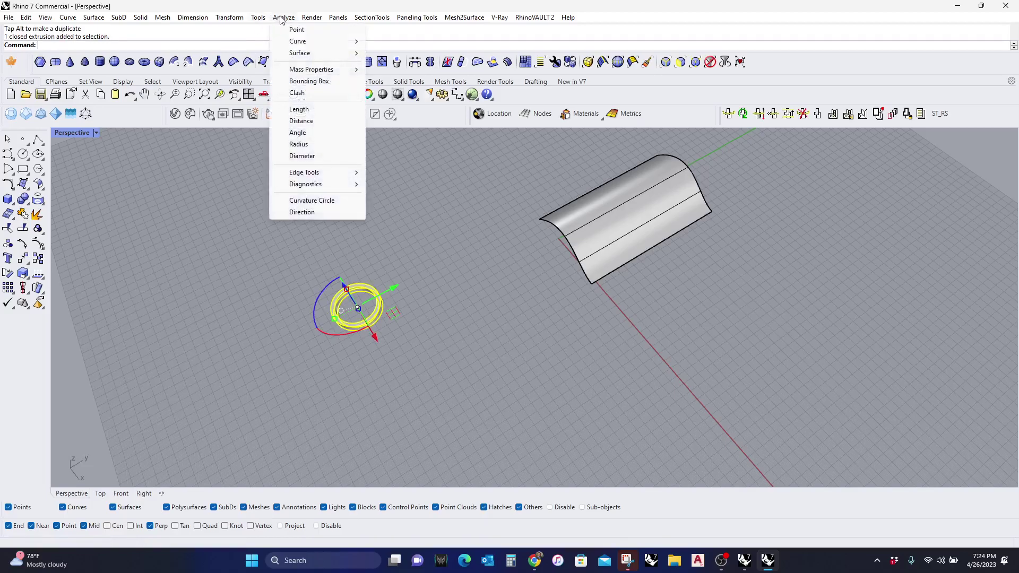
left_click(309, 81)
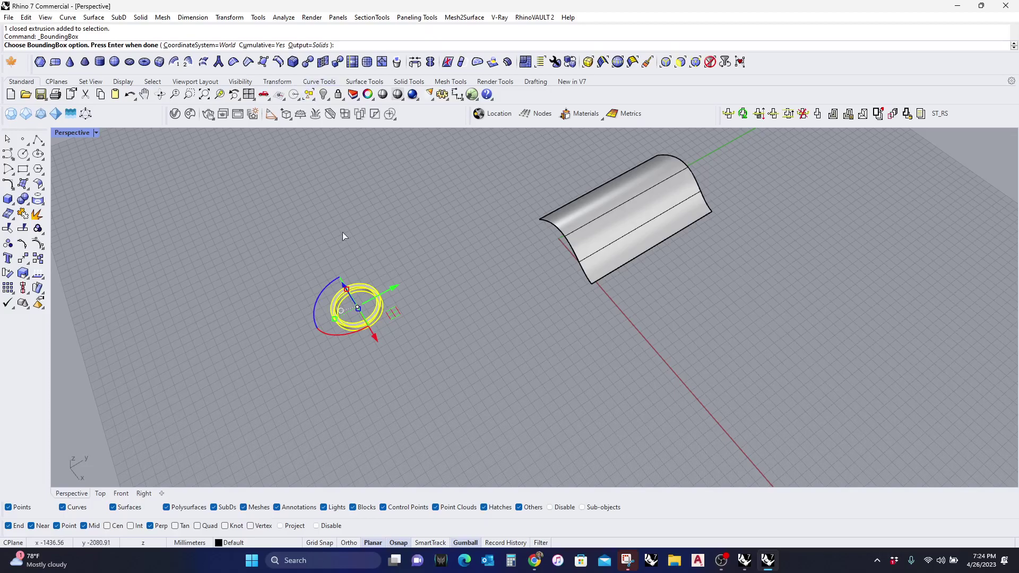
key("Return")
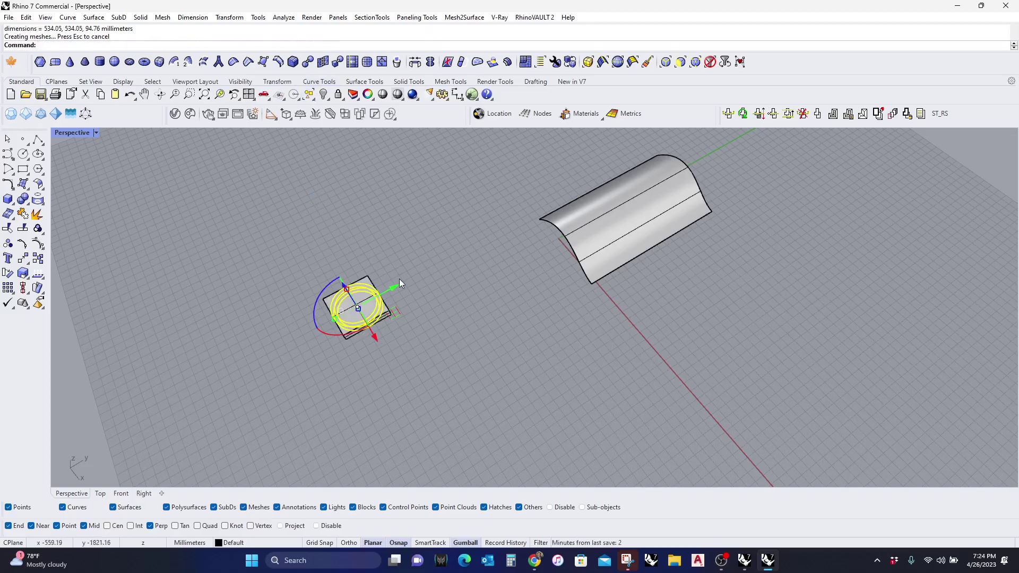
key("Escape")
scroll(370, 344, "up", 3)
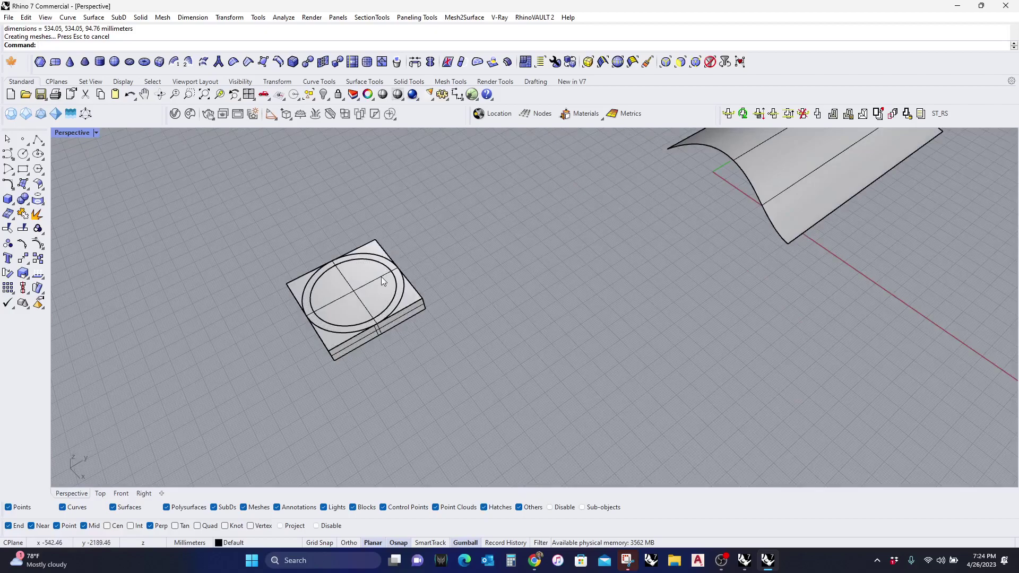
Set up a rectangular array of the tube alone with 8 in X, 5 in Y and 1 in Z.
type("and: A")
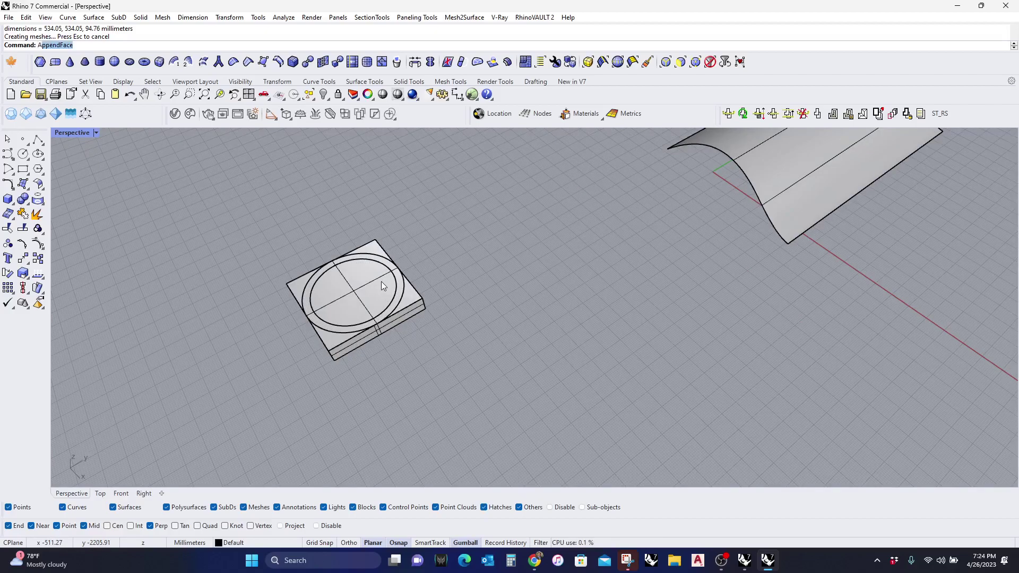
type("rray")
key("Return")
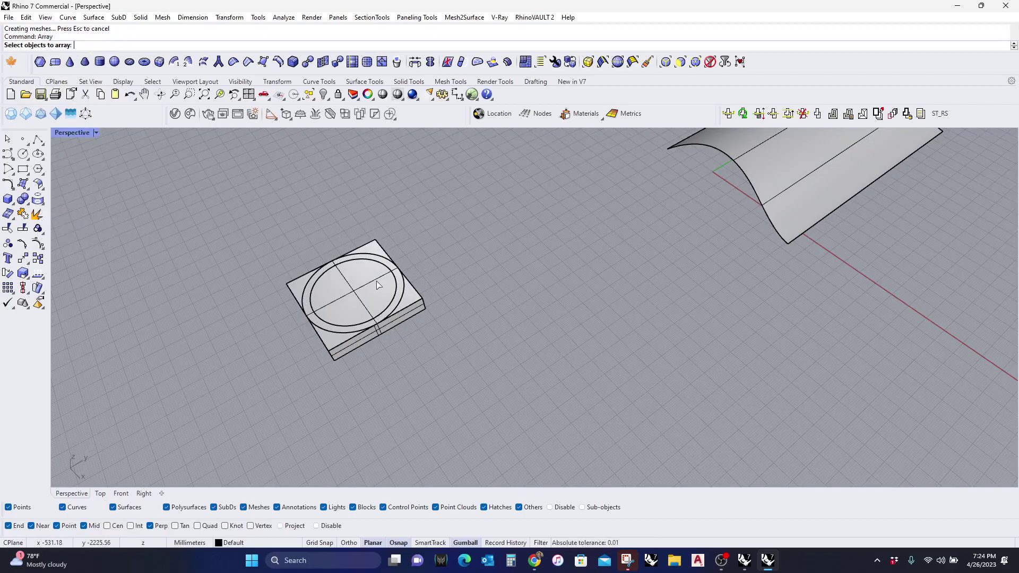
left_click(402, 300)
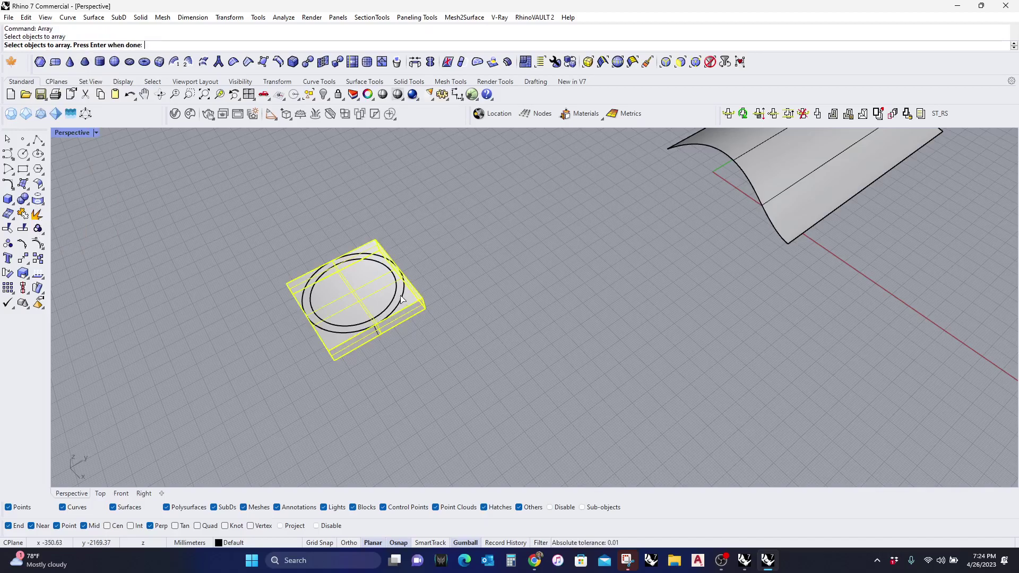
key("Escape")
key("Return")
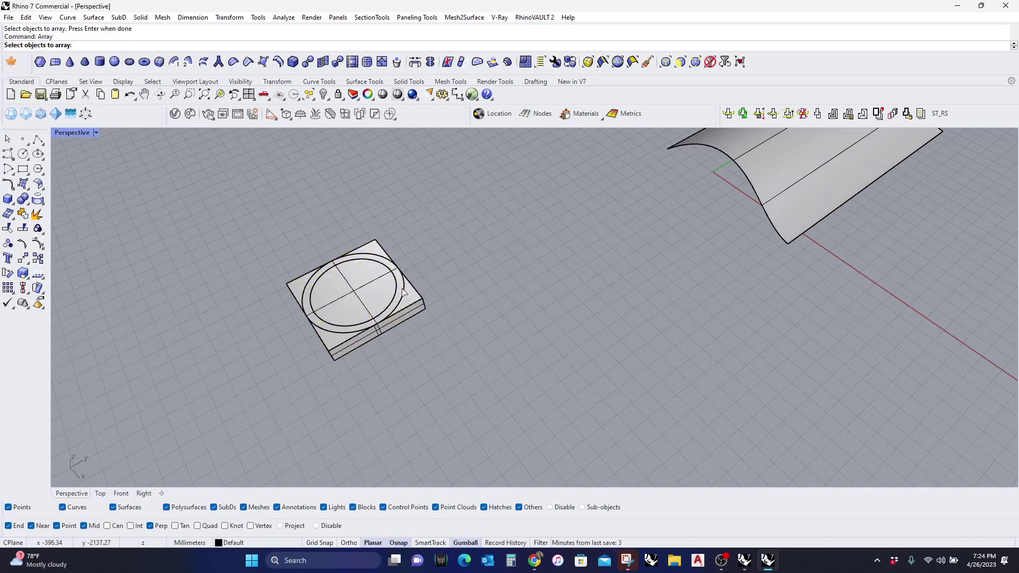
left_click(398, 296)
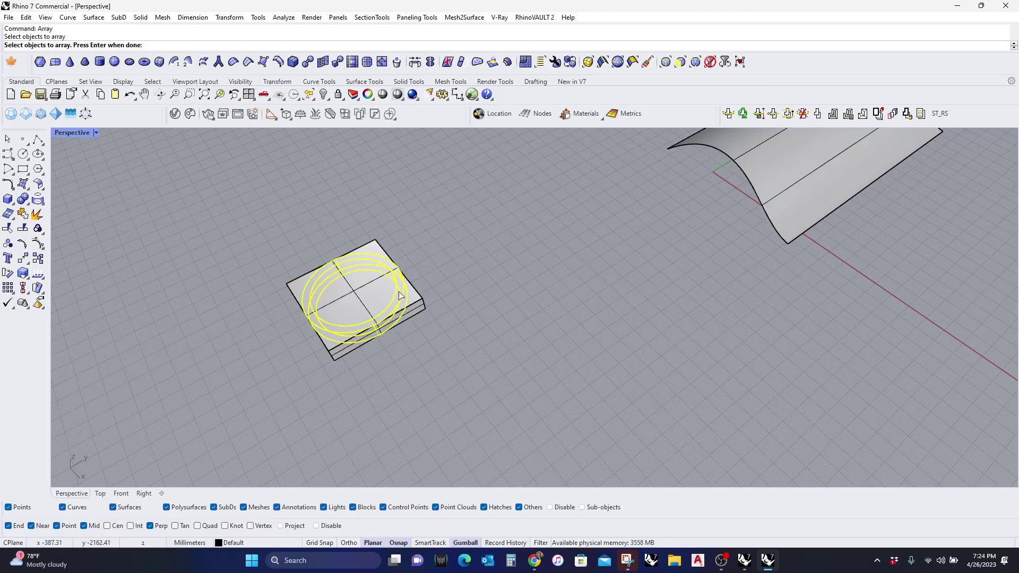
key("Return")
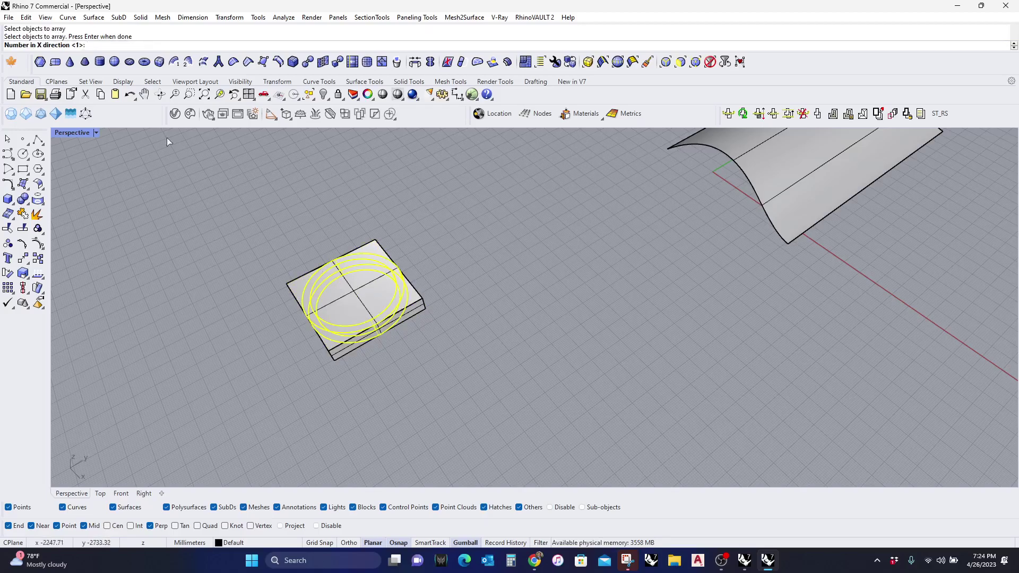
type("8")
key("Return")
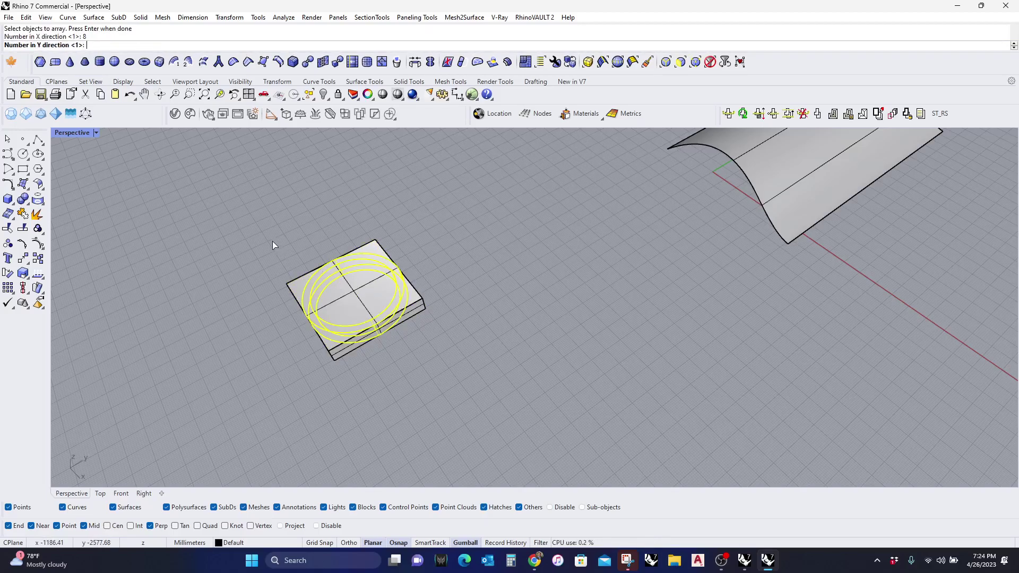
type("5")
key("Return")
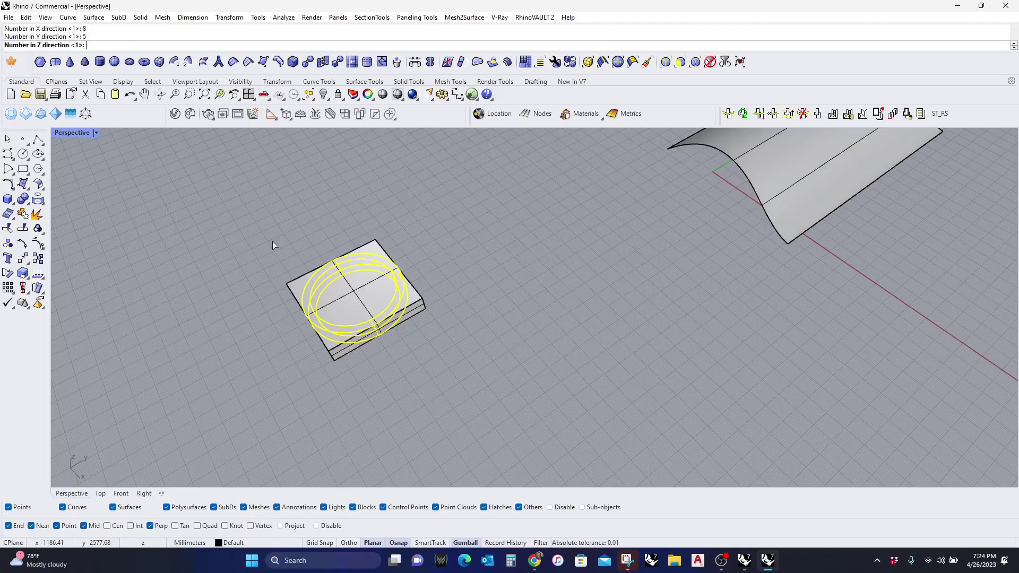
key("Return")
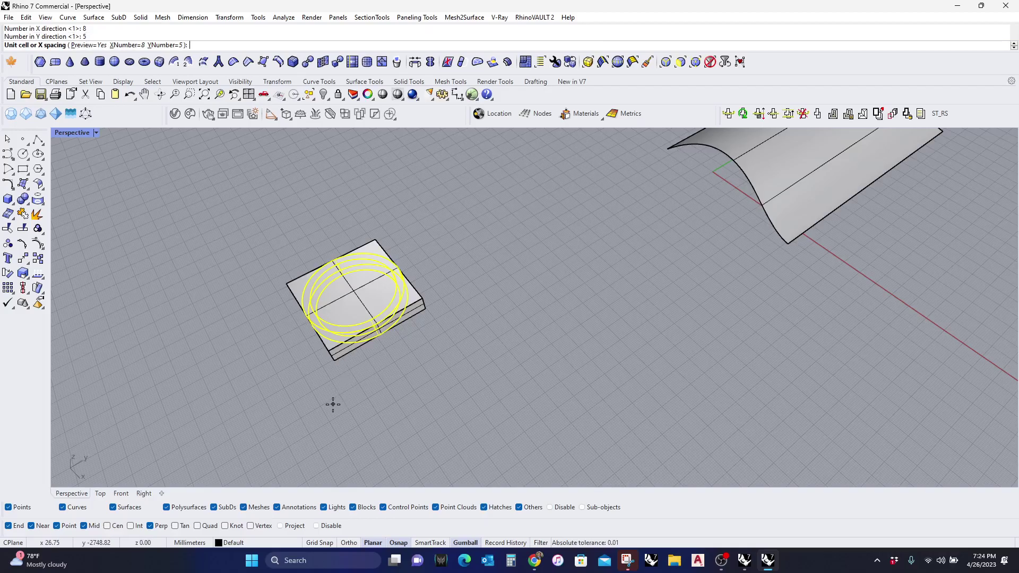
Complete the tube array using diagonally opposite bottom corners of the bounding box as the unit cell, spaced about -534 mm in X and 534 mm in Y.
right_click_drag(350, 398, 302, 369)
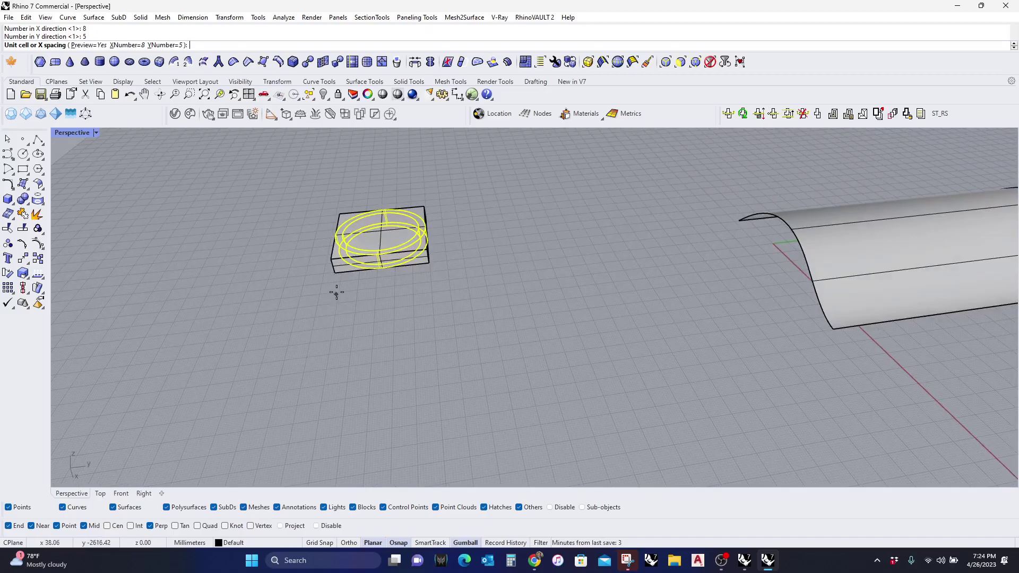
left_click(336, 274)
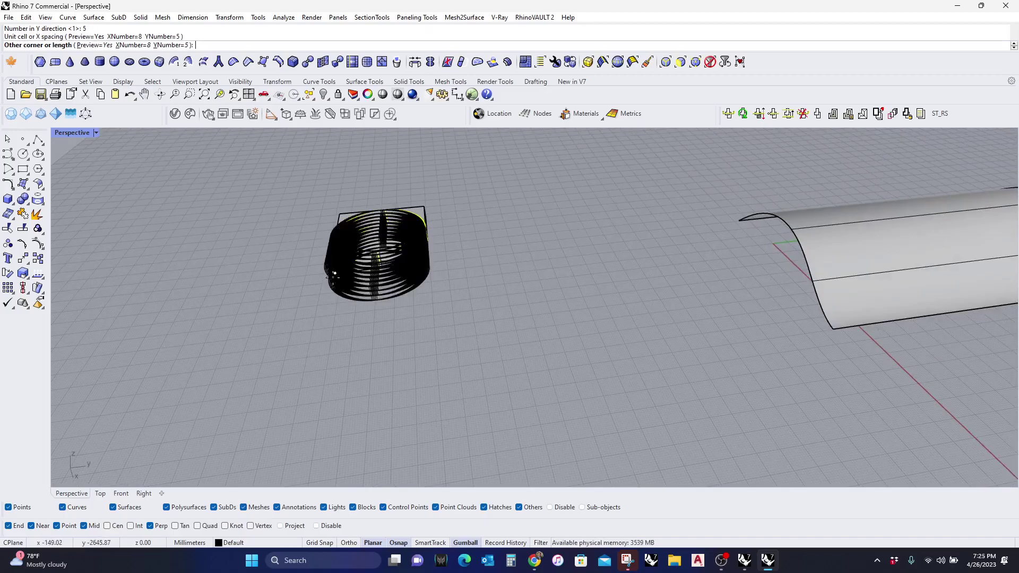
scroll(395, 260, "up", 8)
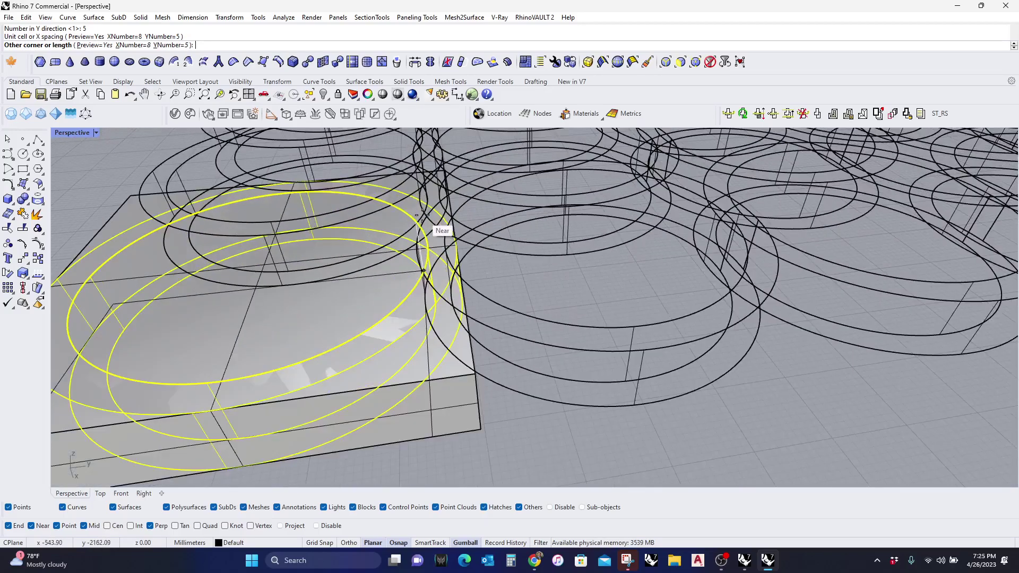
right_click_drag(417, 202, 376, 196)
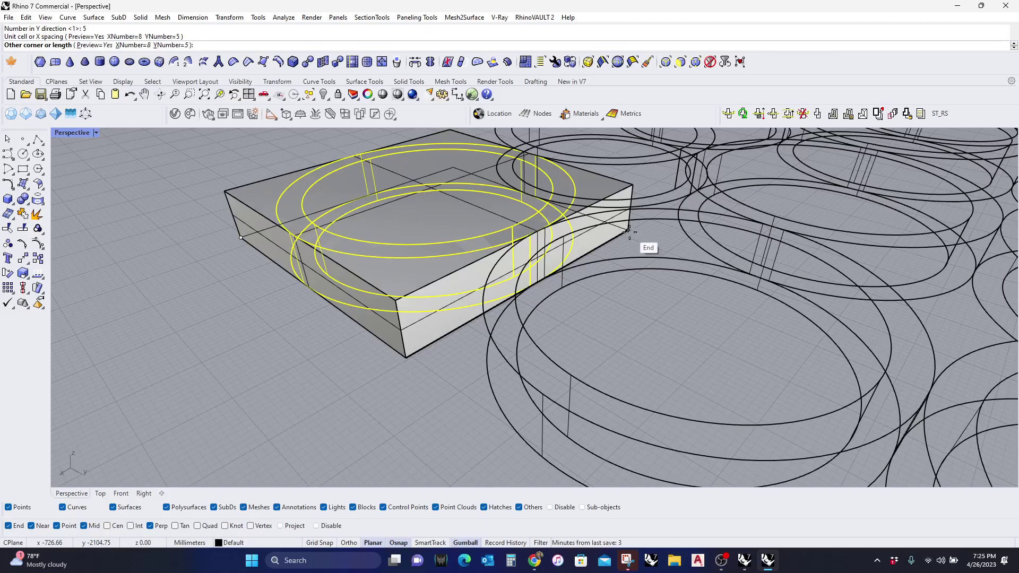
left_click(629, 232)
right_click_drag(631, 233, 470, 332)
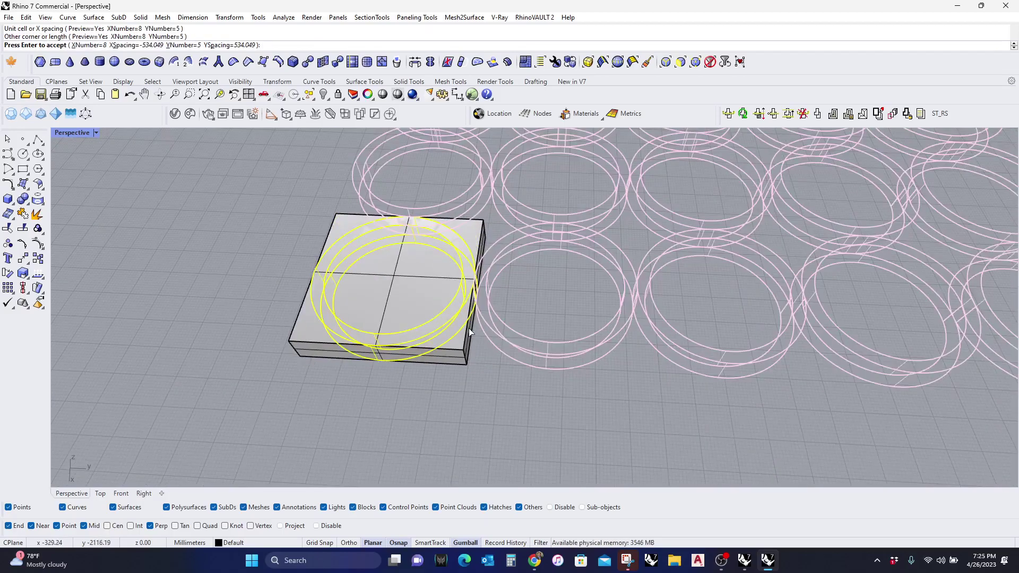
scroll(470, 331, "down", 5)
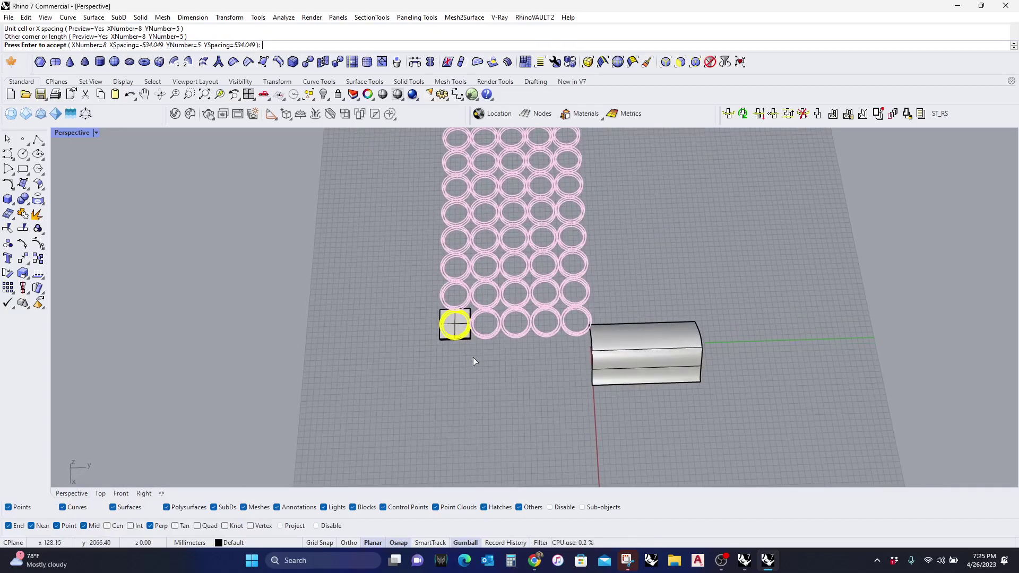
key("Return")
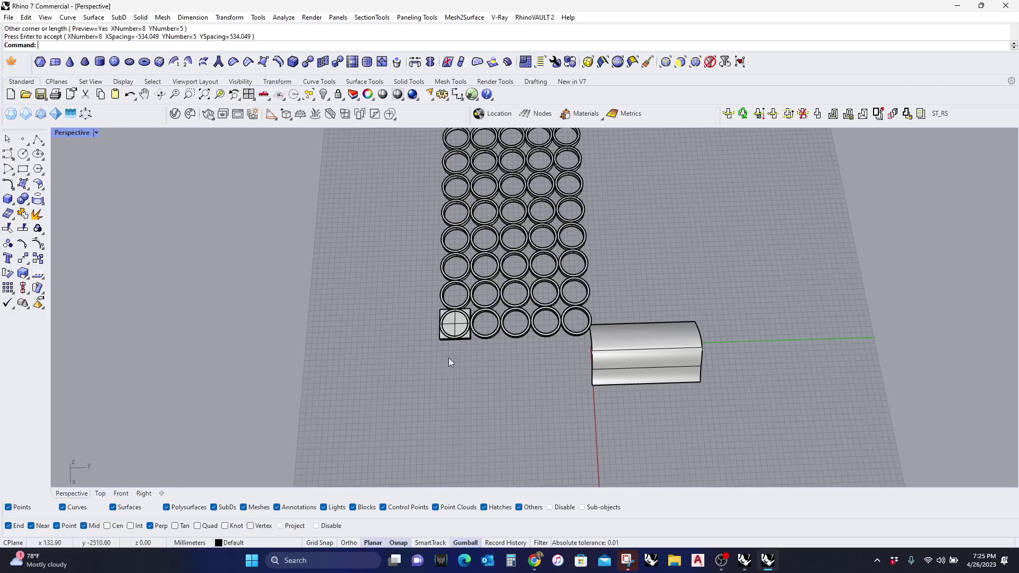
Move the whole tube array and its bounding box along negative Y, farther away from the curved surface.
right_click_drag(449, 359, 450, 335)
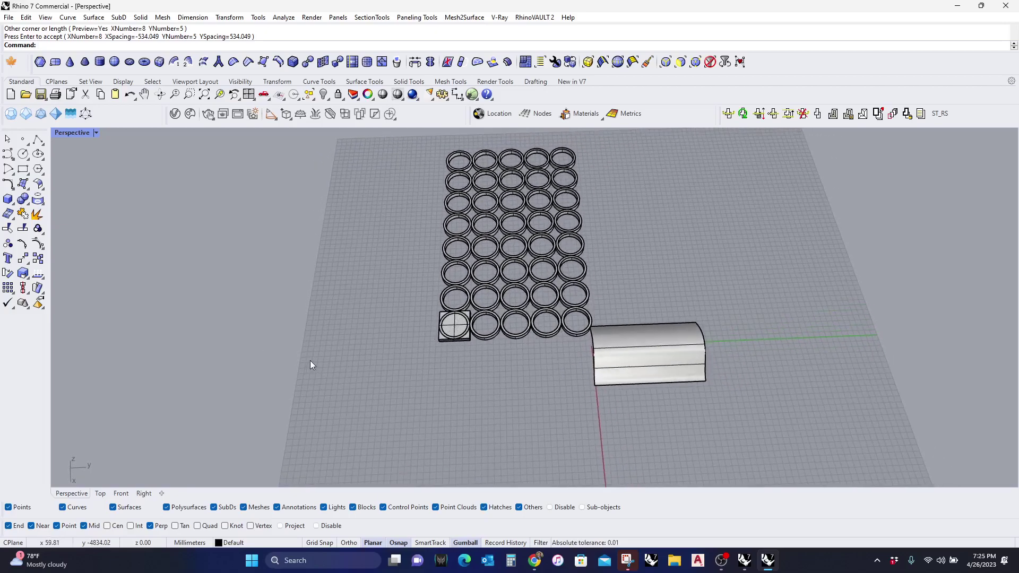
scroll(568, 363, "down", 2)
left_click_drag(568, 363, 465, 208)
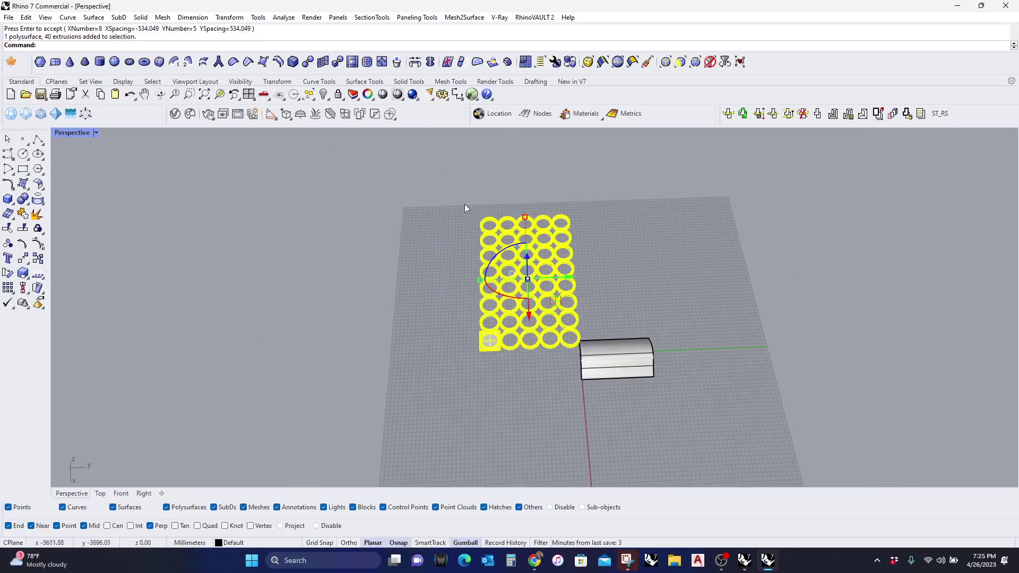
left_click_drag(568, 277, 463, 281)
left_click(529, 371)
scroll(332, 286, "up", 6)
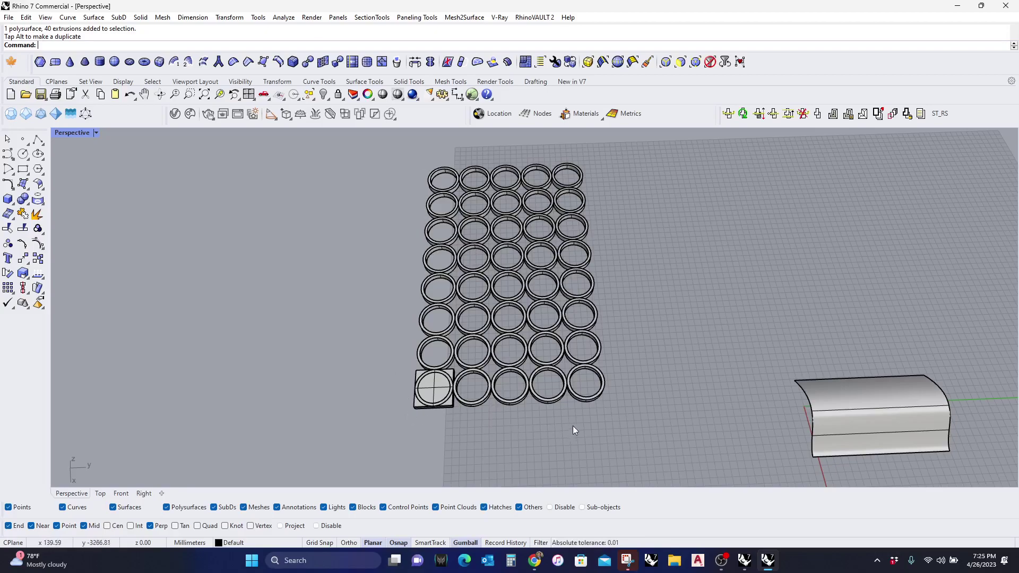
right_click_drag(573, 426, 529, 405)
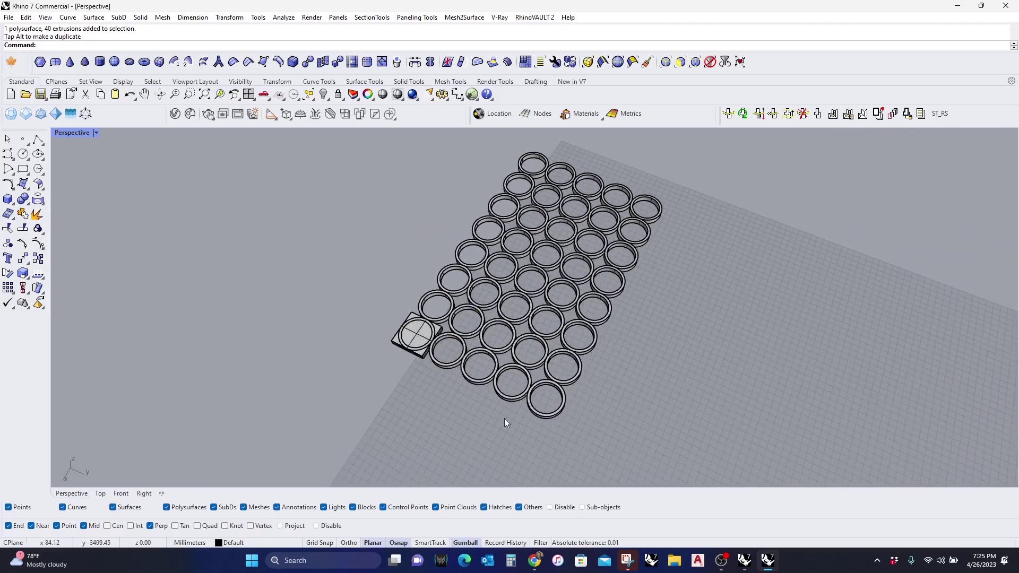
Create a solid World-aligned bounding box around the corner tube diagonally opposite the first boxed tube.
left_click(655, 219)
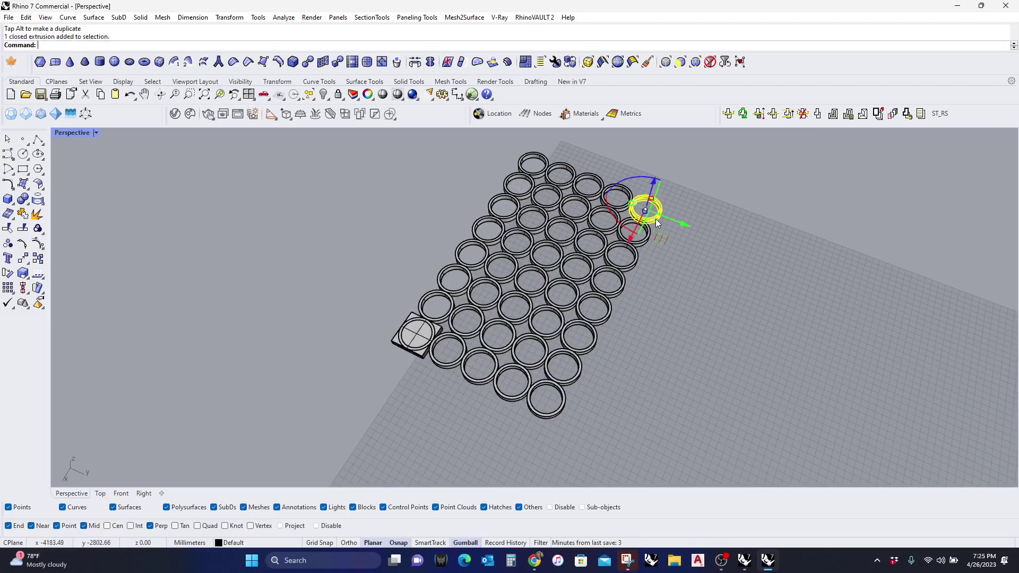
left_click(296, 17)
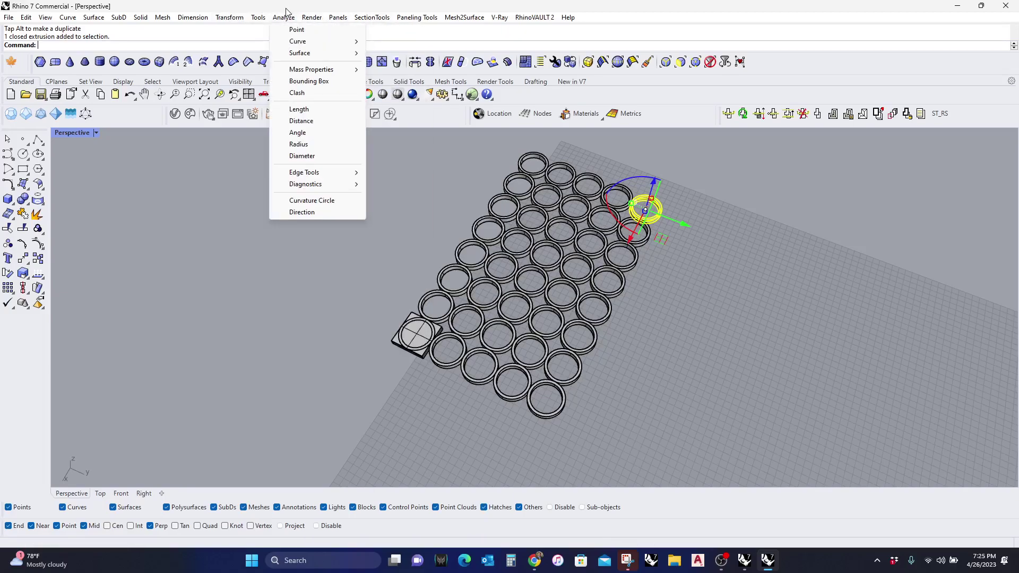
left_click(309, 83)
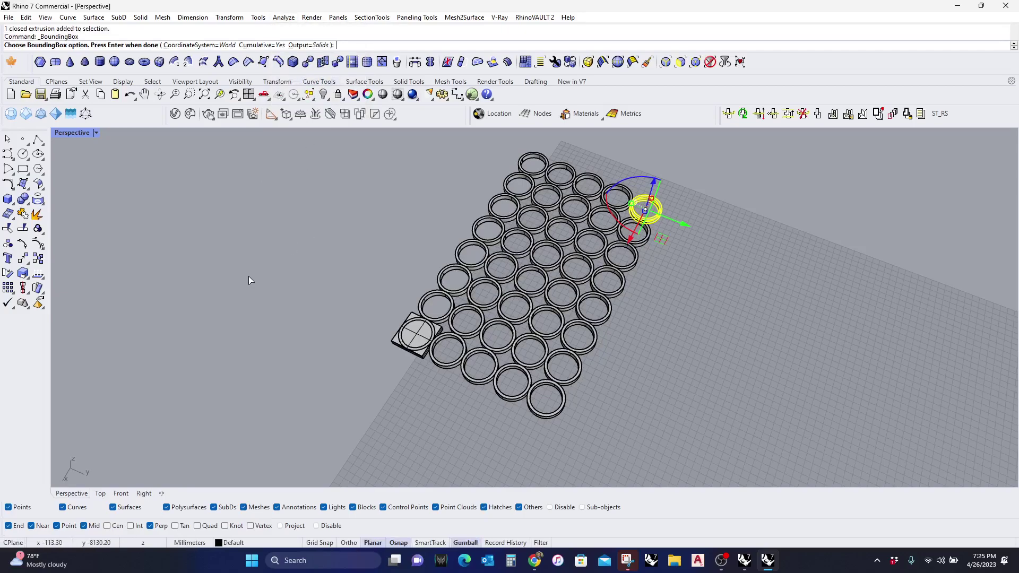
left_click(295, 314)
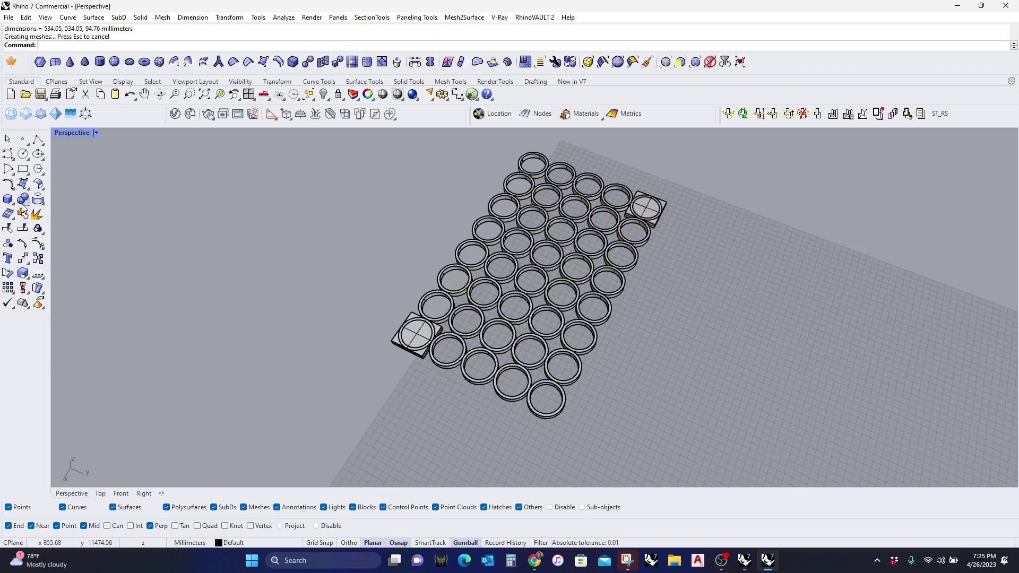
Create a rectangular plane under the tube array, between the outermost bottom corners of the two bounding boxes.
left_click(27, 188)
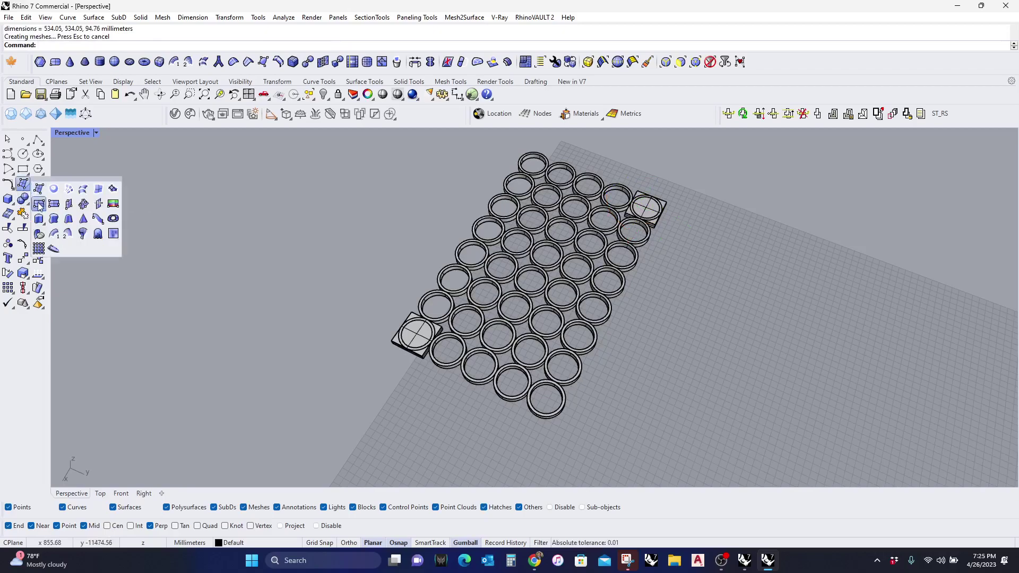
left_click(37, 204)
right_click_drag(261, 379, 391, 369)
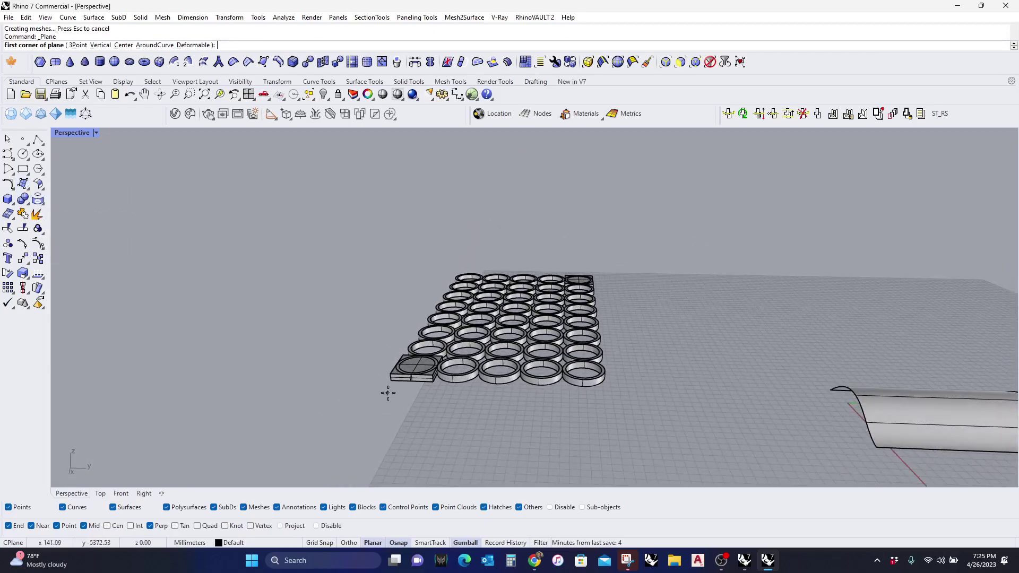
left_click(392, 387)
right_click_drag(637, 280, 517, 345)
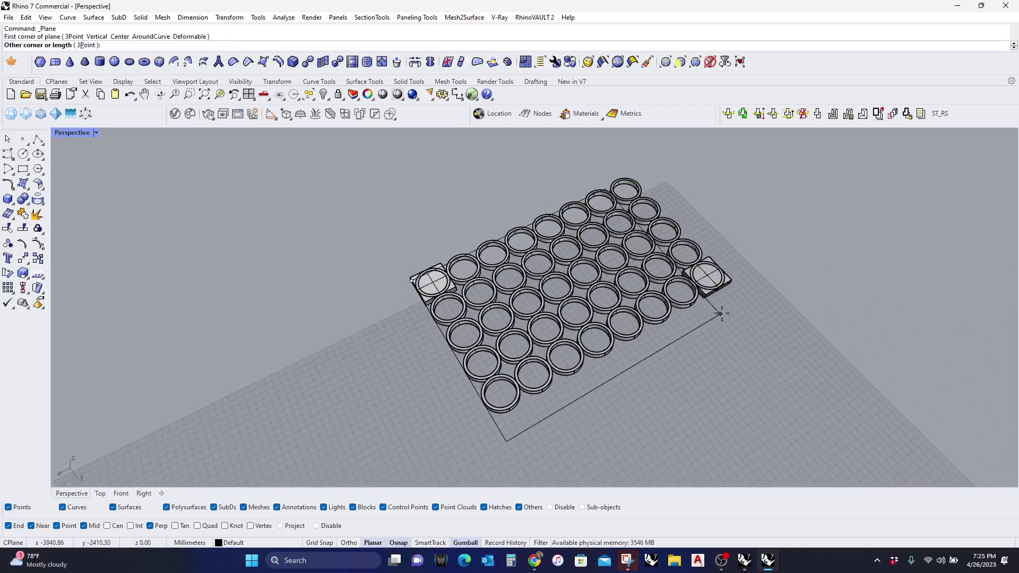
scroll(738, 297, "up", 7)
scroll(739, 292, "up", 2)
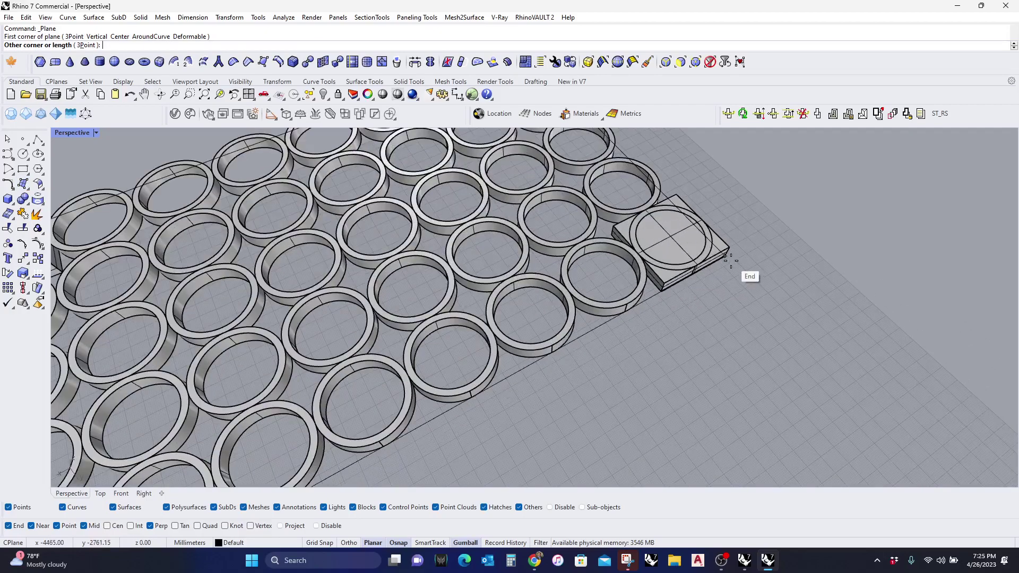
left_click(733, 265)
Delete both bounding boxes at the opposite corners of the tube array.
scroll(741, 283, "down", 5)
scroll(731, 256, "up", 5)
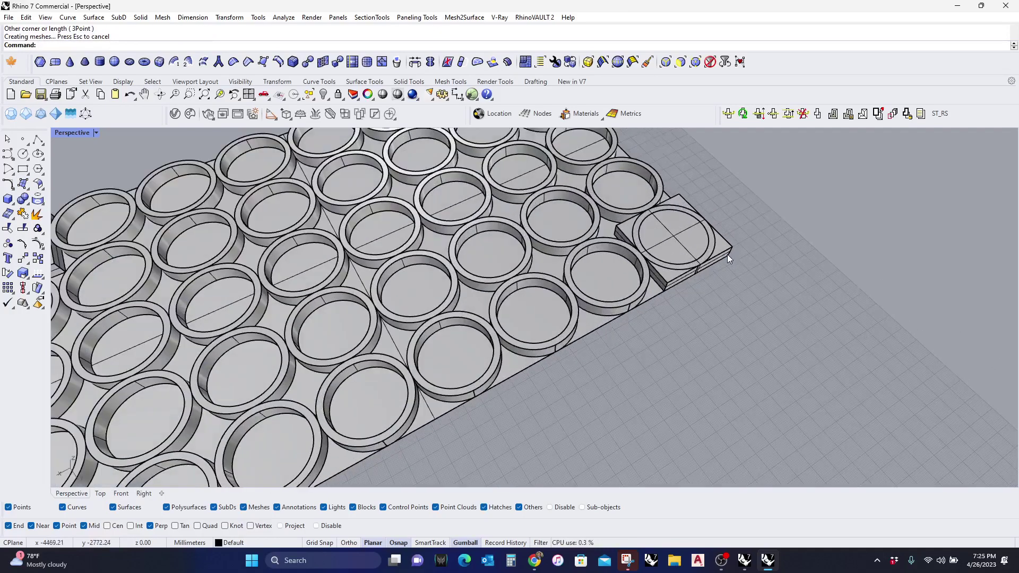
left_click(728, 245)
scroll(729, 244, "down", 5)
key("Delete")
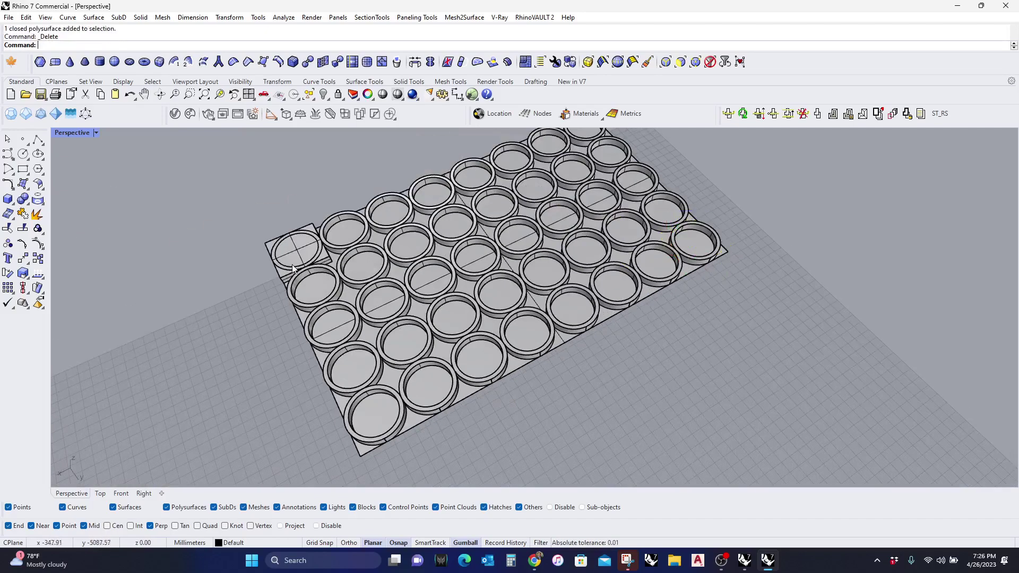
left_click(281, 248)
key("Delete")
Turn on Ortho and rotate the tubes and plane together by 90 degrees on the ground, with the rows of eight along Y.
scroll(361, 266, "down", 5)
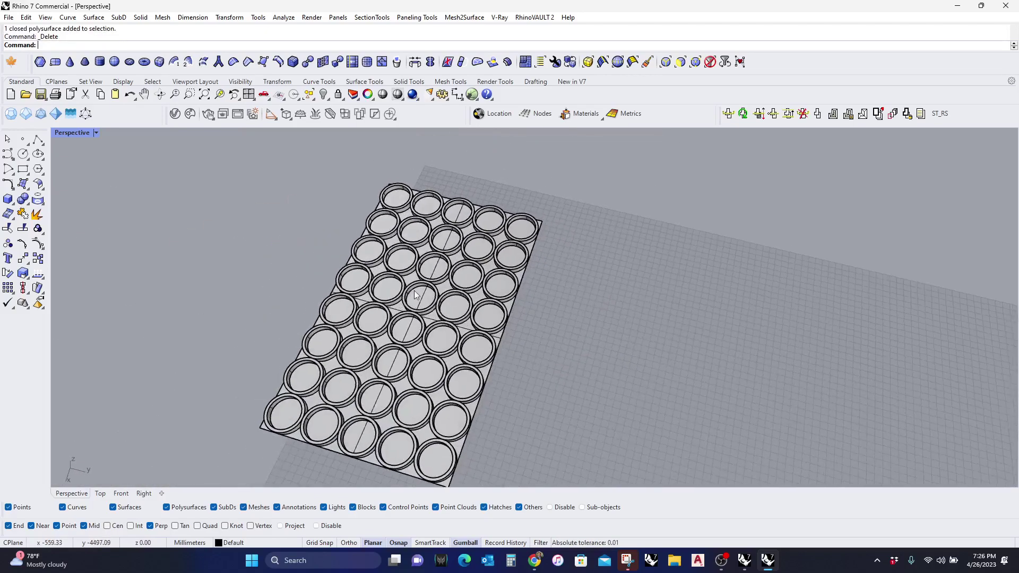
left_click_drag(496, 374, 321, 169)
left_click_drag(421, 273, 370, 334)
key("F8")
left_click(458, 389)
right_click_drag(458, 390, 456, 358)
scroll(486, 344, "up", 2)
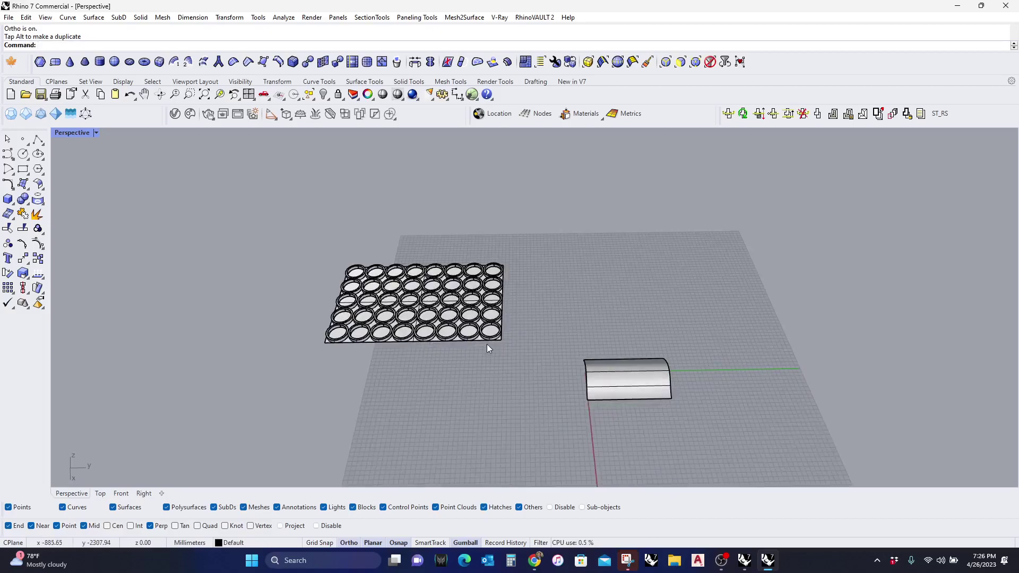
Use FlowAlongSrf to copy only the tubes from the base plane onto the curved surface, picking matching near corners on both.
type("flowAlongSrf")
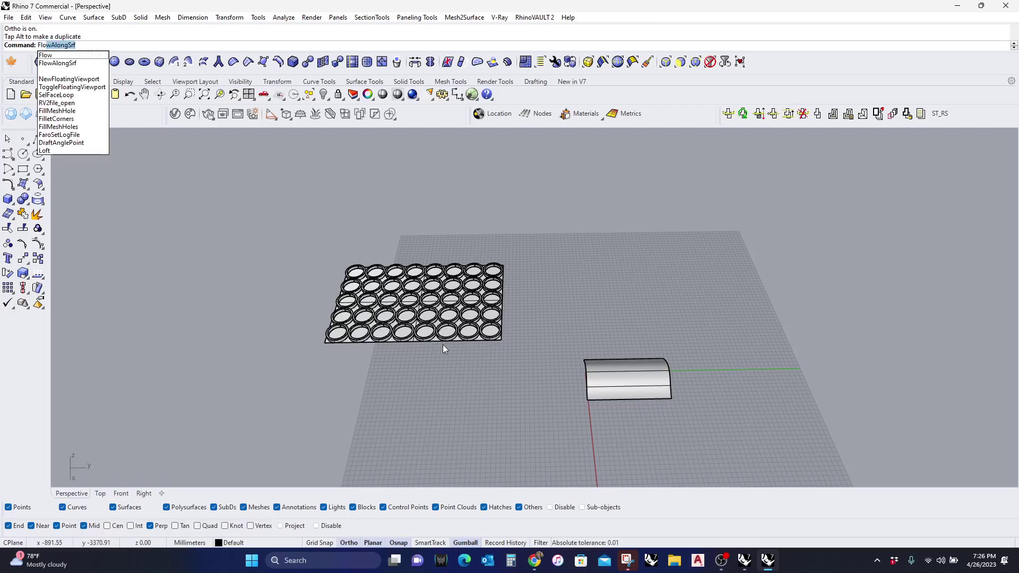
key("Return")
left_click_drag(294, 394, 526, 213)
scroll(317, 346, "up", 5)
scroll(325, 349, "up", 2)
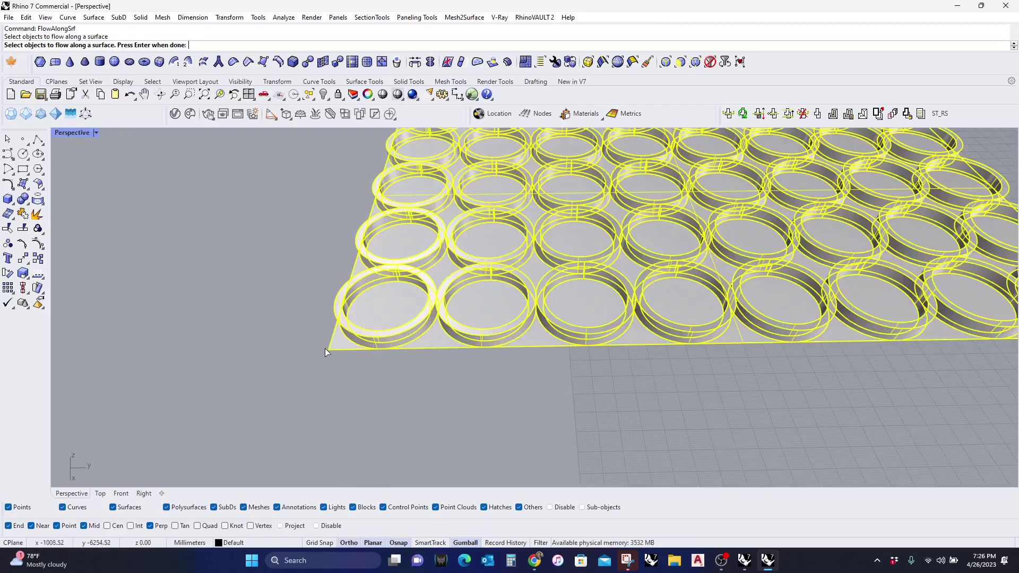
left_click(325, 348, "ctrl")
scroll(335, 345, "down", 5)
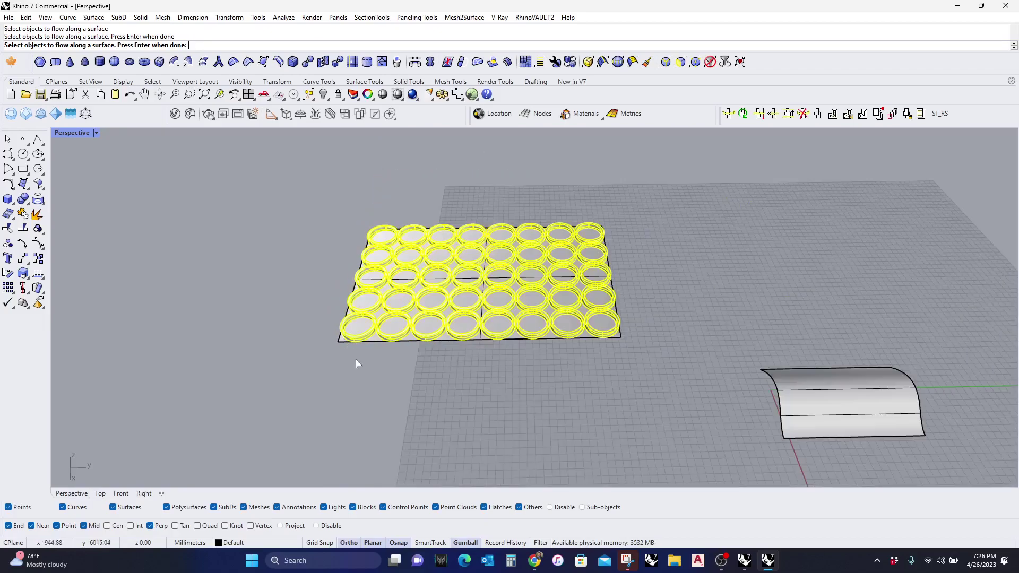
key("Return")
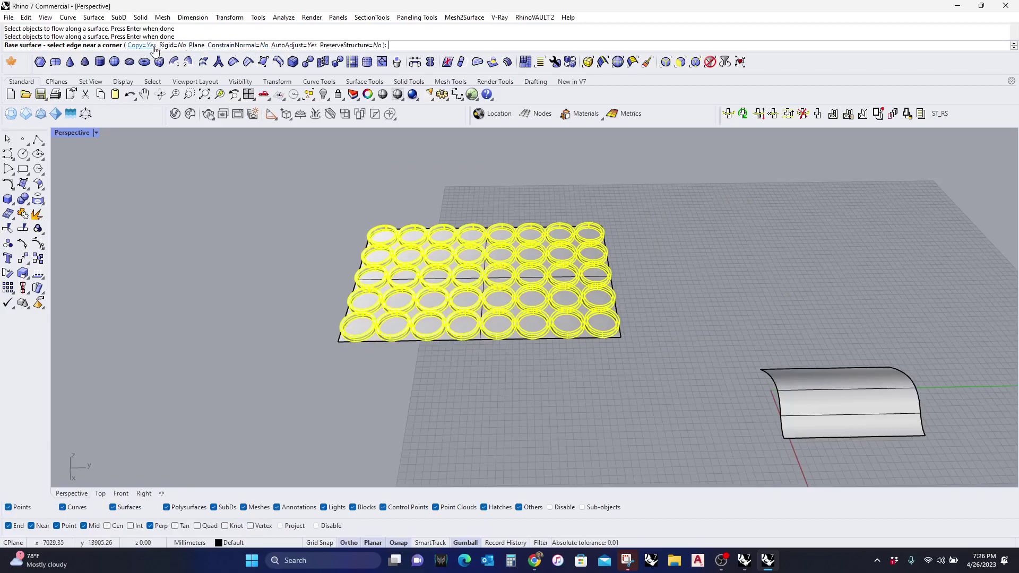
left_click(339, 344)
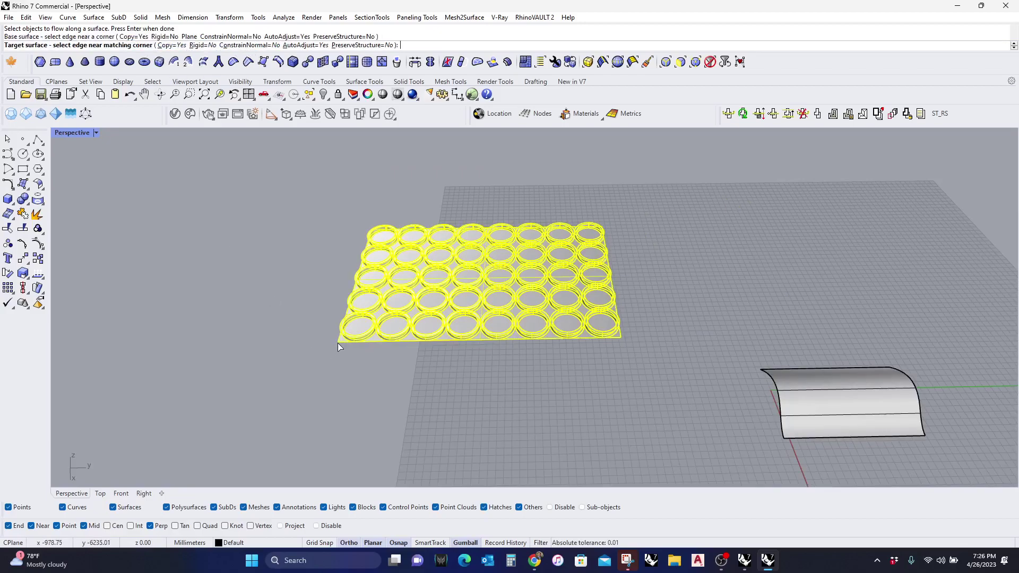
left_click(795, 437)
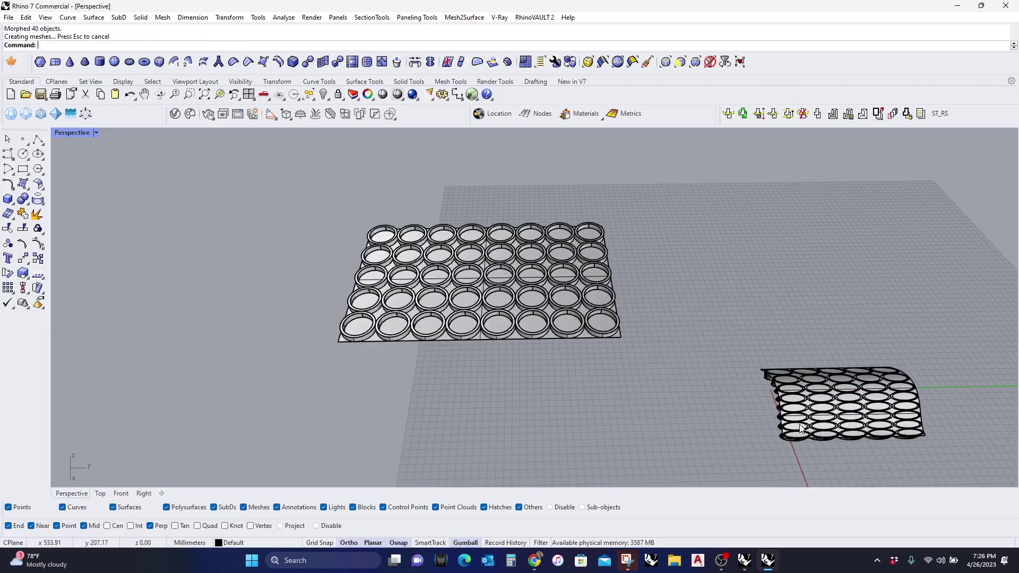
Examine from several angles which side of the curved surface the flowed tubes lie on.
mouse_move(802, 429)
right_mouse_down()
mouse_move(827, 441)
mouse_move(860, 400)
mouse_move(840, 388)
mouse_move(834, 260)
mouse_move(840, 446)
mouse_move(836, 272)
mouse_move(796, 297)
mouse_move(776, 293)
mouse_move(767, 321)
mouse_move(794, 300)
mouse_move(773, 386)
right_mouse_up()
scroll(792, 331, "down", 3)
scroll(791, 334, "up", 3)
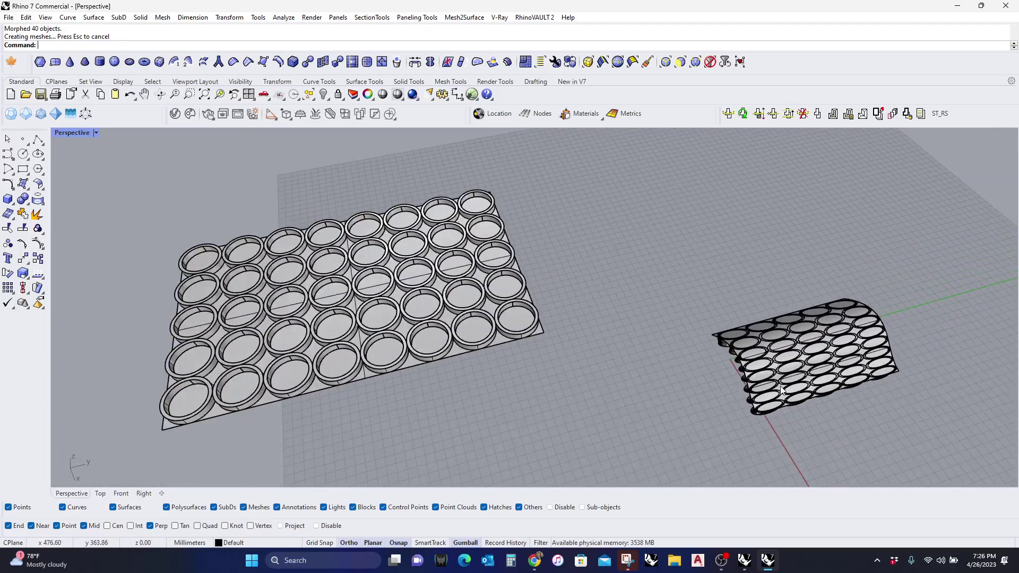
scroll(781, 394, "up", 2)
scroll(564, 300, "down", 3)
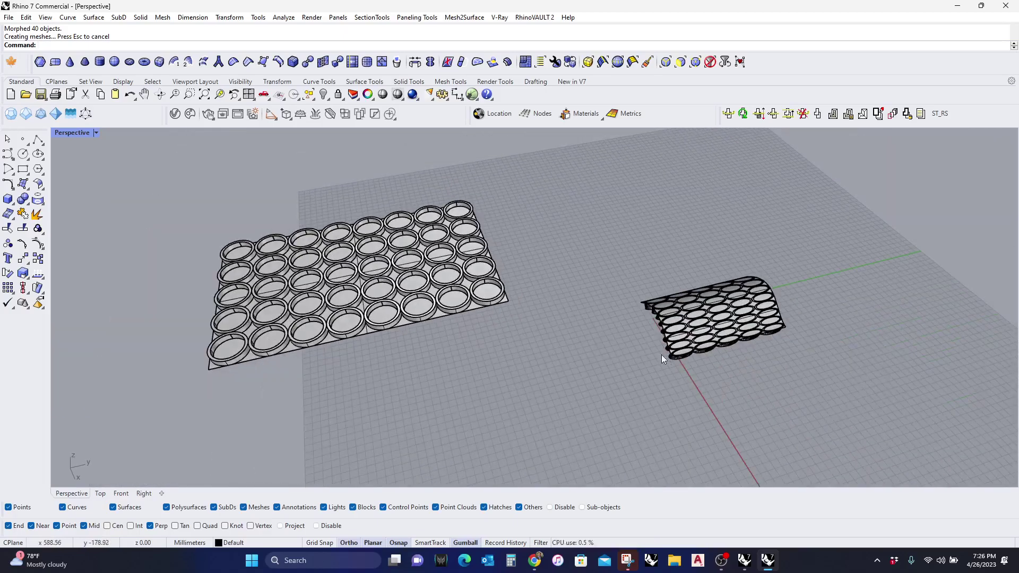
scroll(662, 355, "up", 2)
right_click_drag(677, 359, 705, 350)
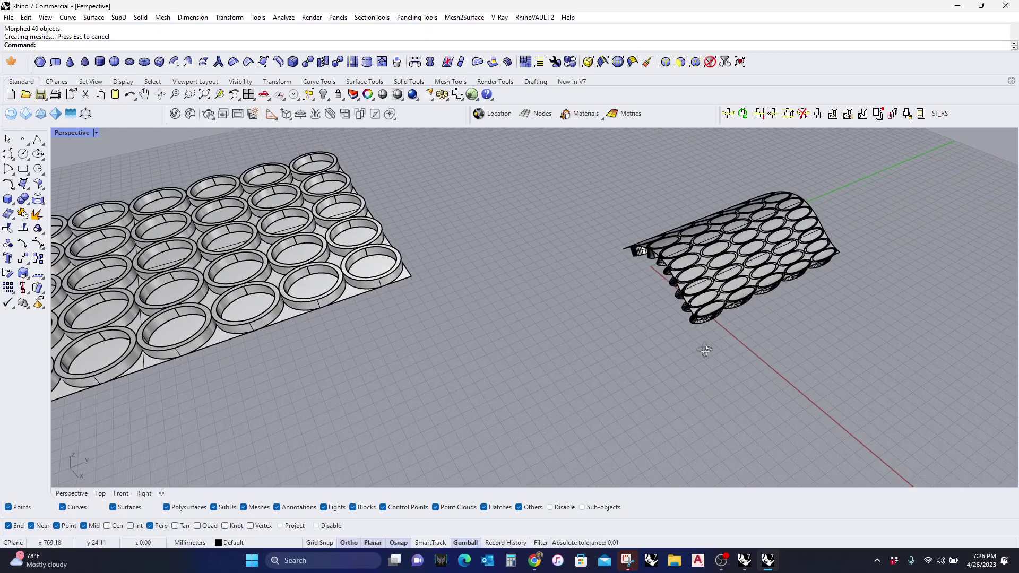
scroll(705, 350, "down", 3)
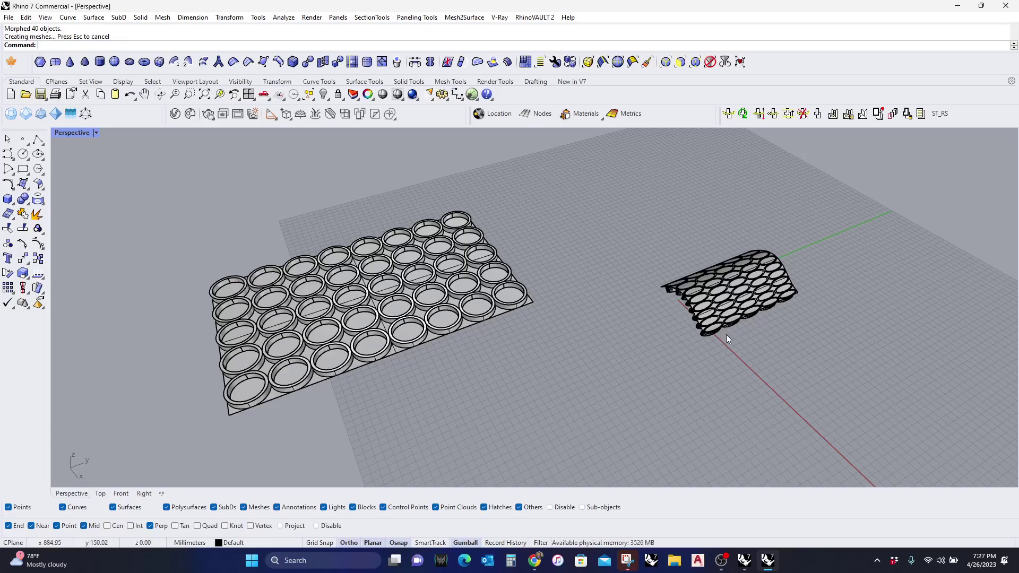
Undo the flowed tube copy and inspect the base plane's normal, U and V directions with Dir at its far corner.
key("ctrl+z")
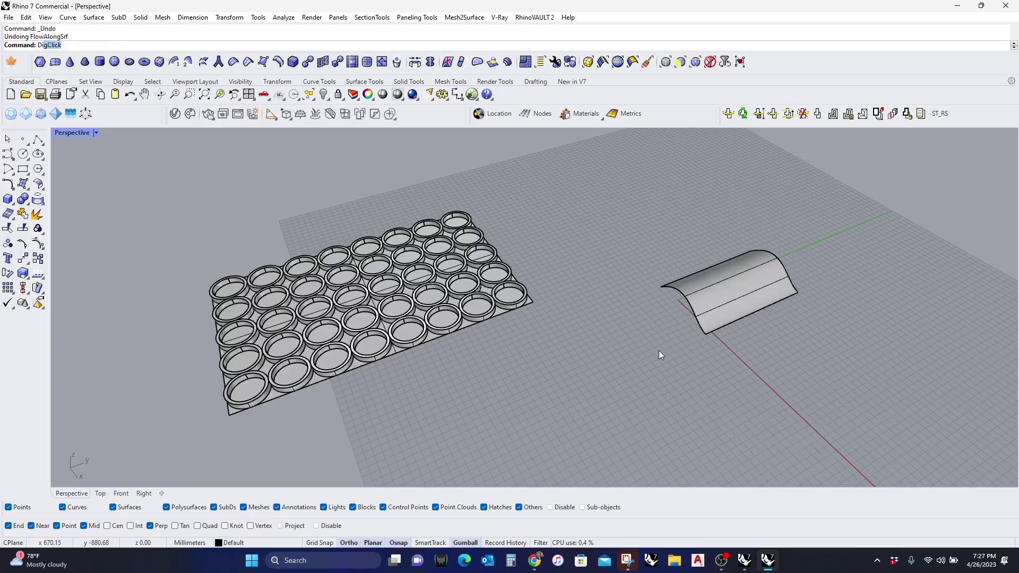
type("ir")
key("Return")
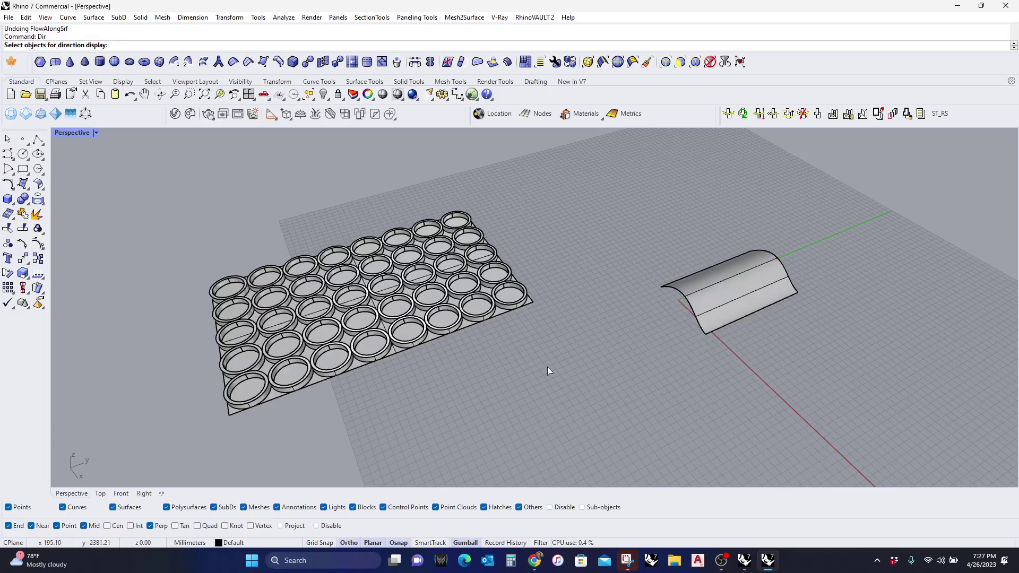
left_click(229, 418)
key("Return")
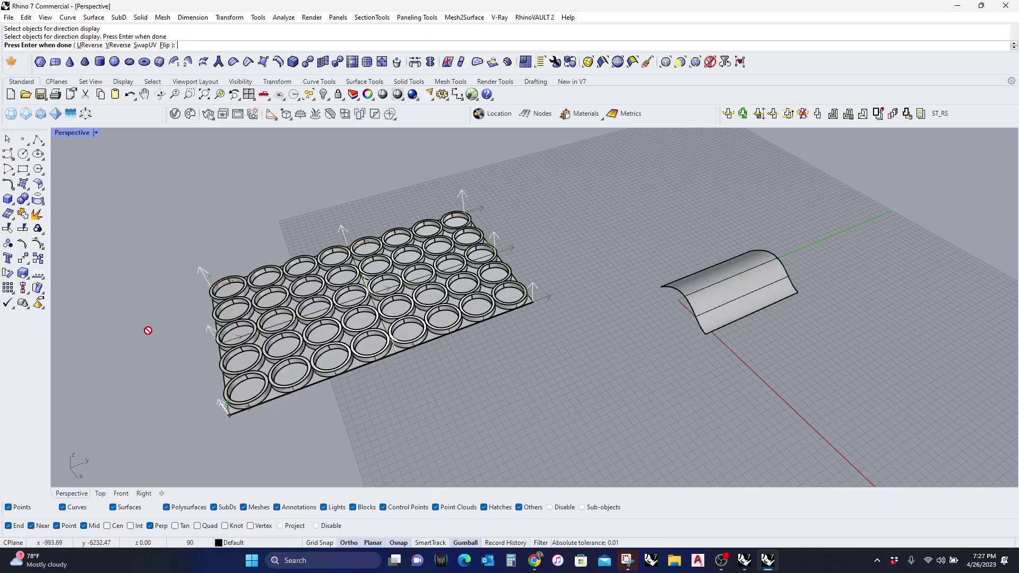
scroll(175, 297, "up", 5)
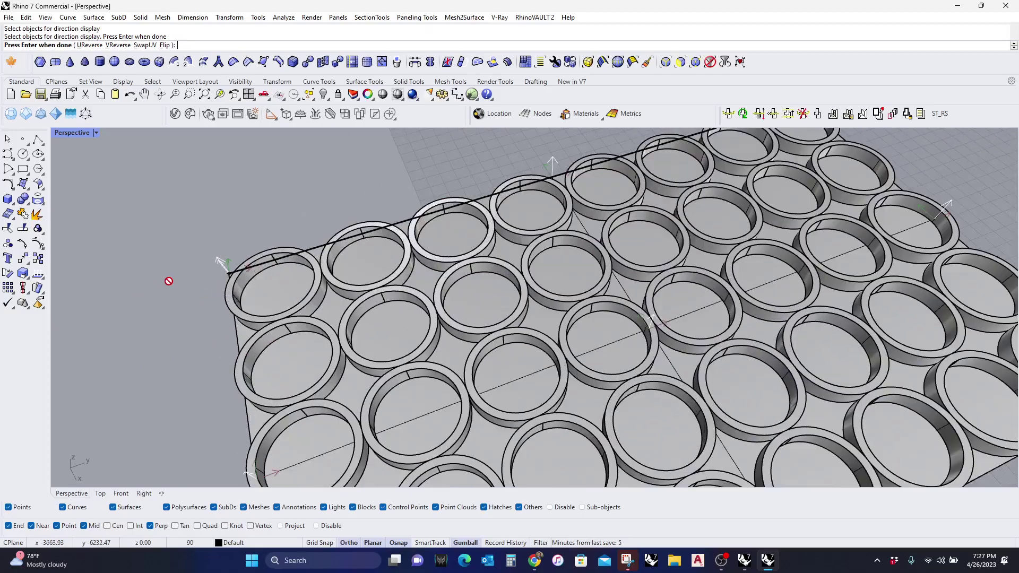
right_click_drag(180, 314, 205, 313)
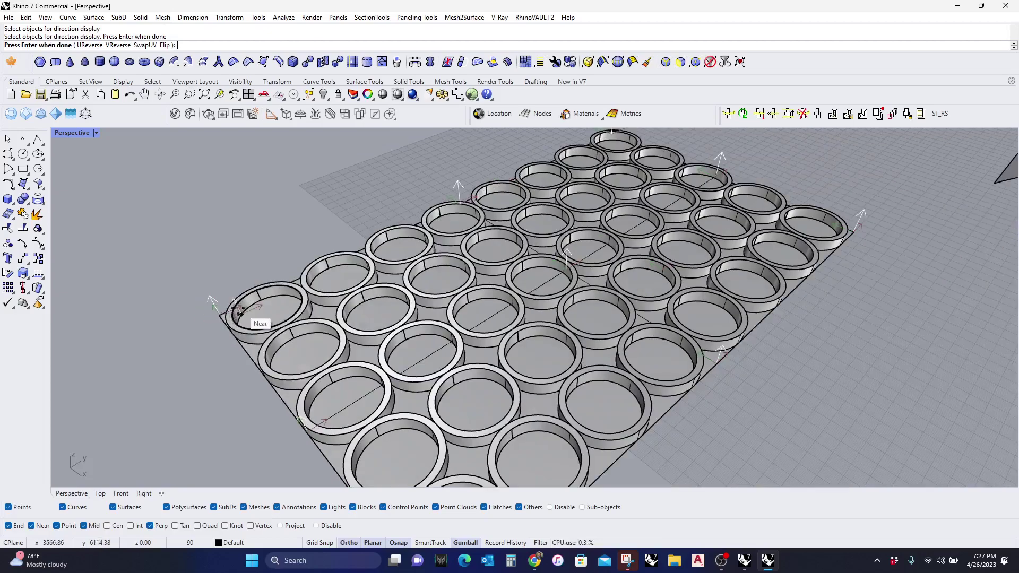
left_click(218, 315)
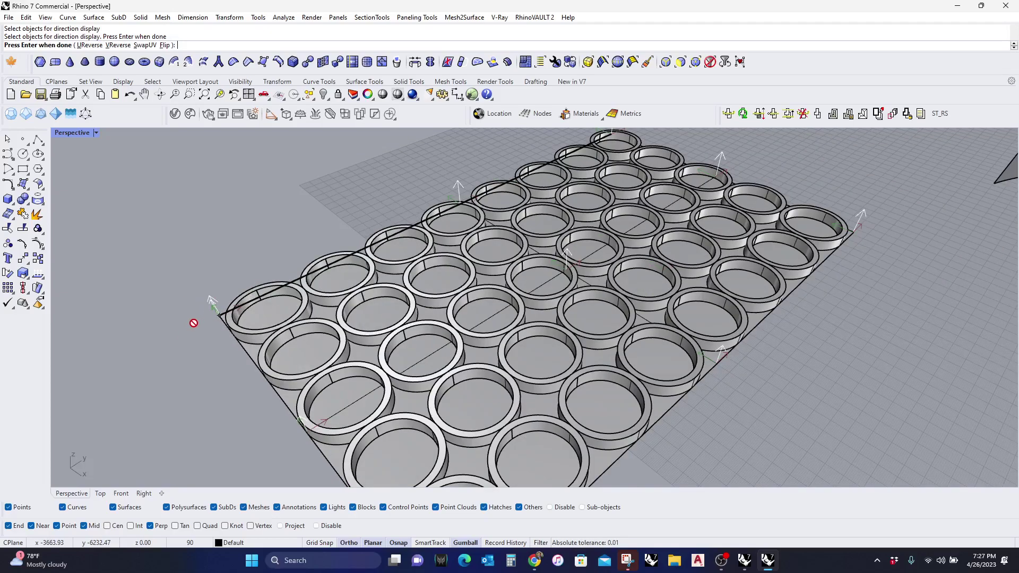
scroll(194, 323, "down", 5)
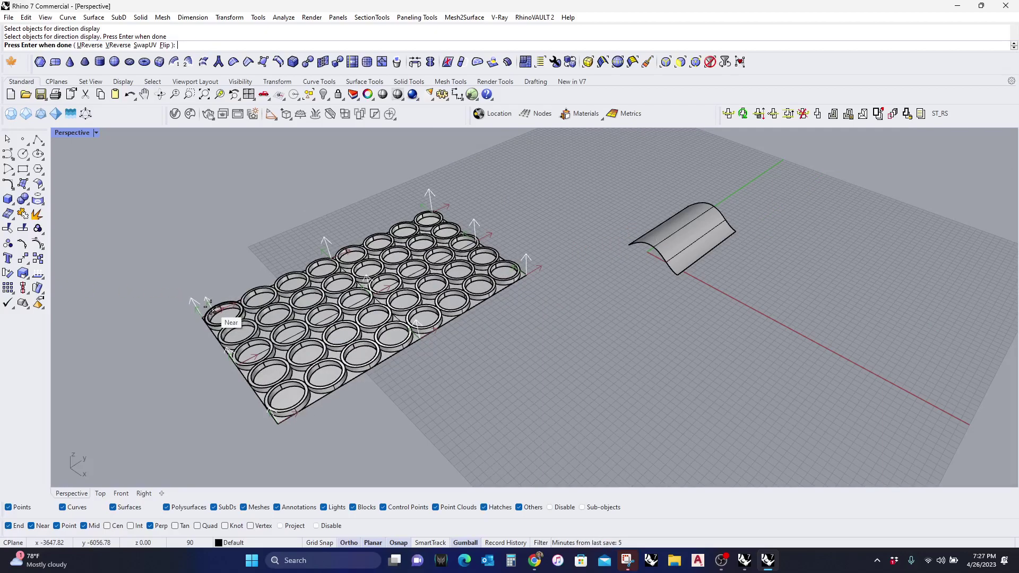
key("Return")
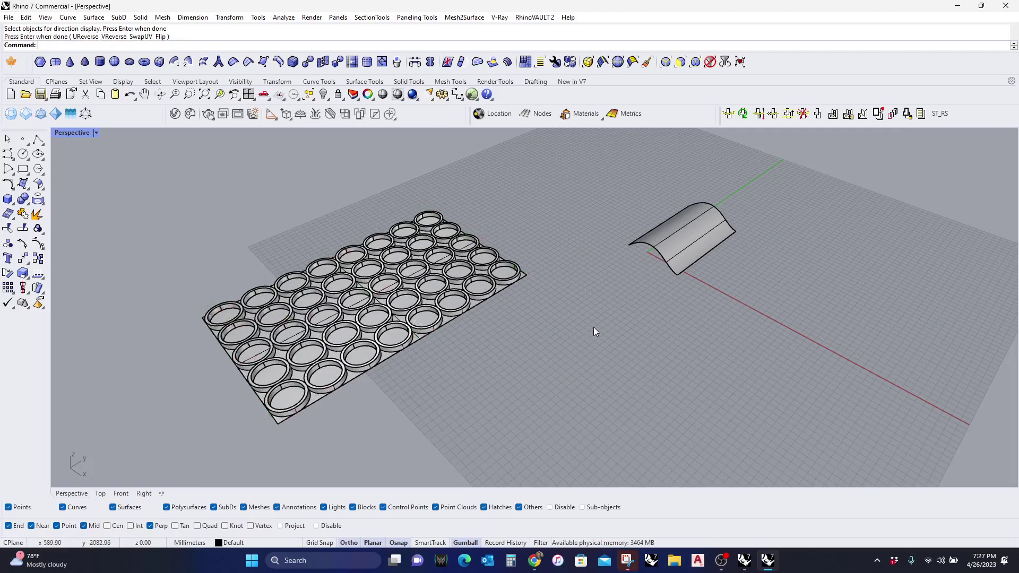
Inspect the curved surface's normal, U and V directions with Dir from several angles.
type("Dir")
key("Return")
left_click(664, 244)
key("Return")
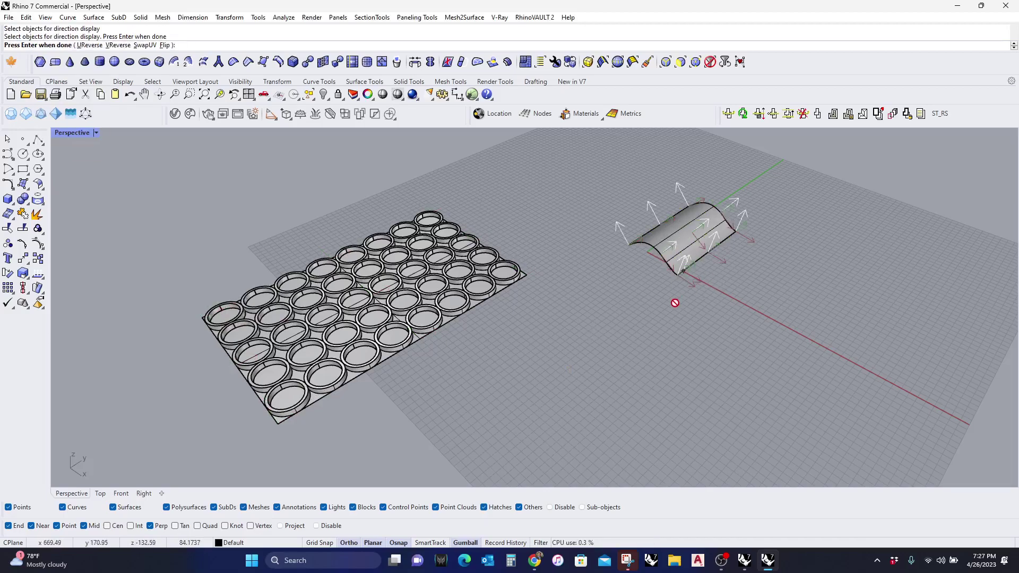
right_click_drag(676, 301, 620, 347)
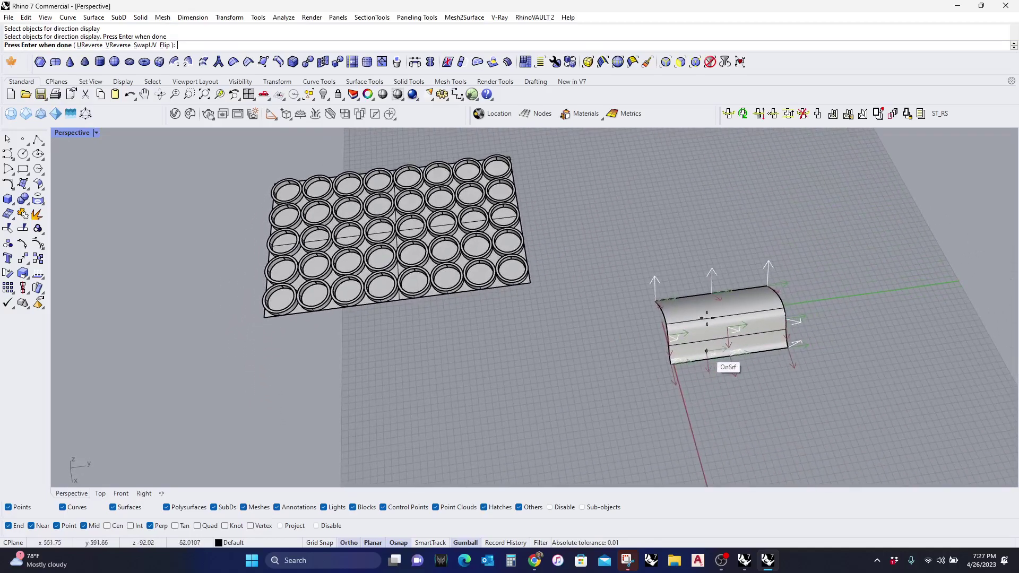
right_click_drag(705, 351, 706, 328)
scroll(635, 319, "up", 3)
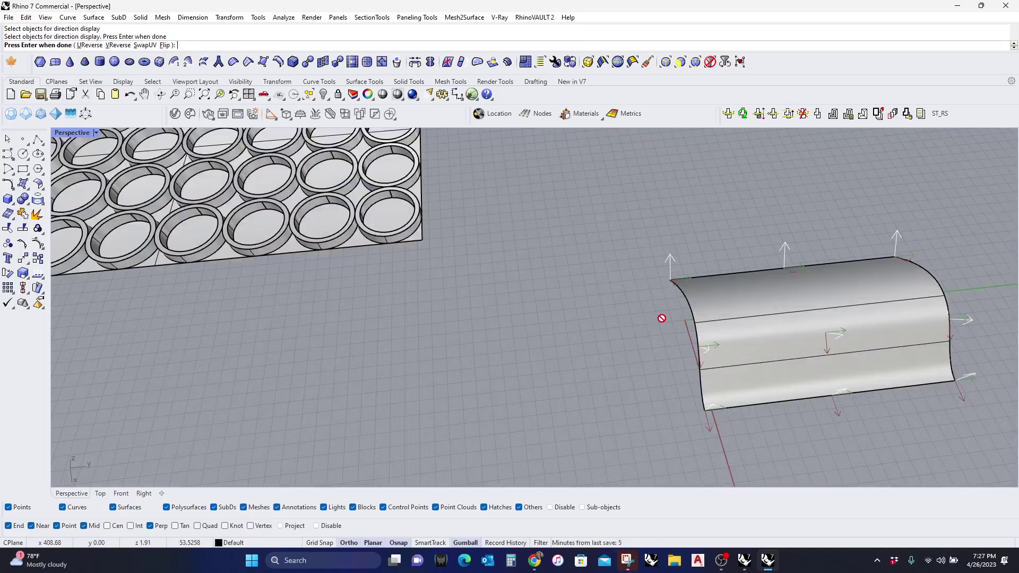
scroll(665, 319, "down", 2)
right_click_drag(676, 334, 729, 338)
key("Return")
Check the base plane's direction arrows again with Dir for comparison with the curved surface.
key("Return")
left_click(445, 336)
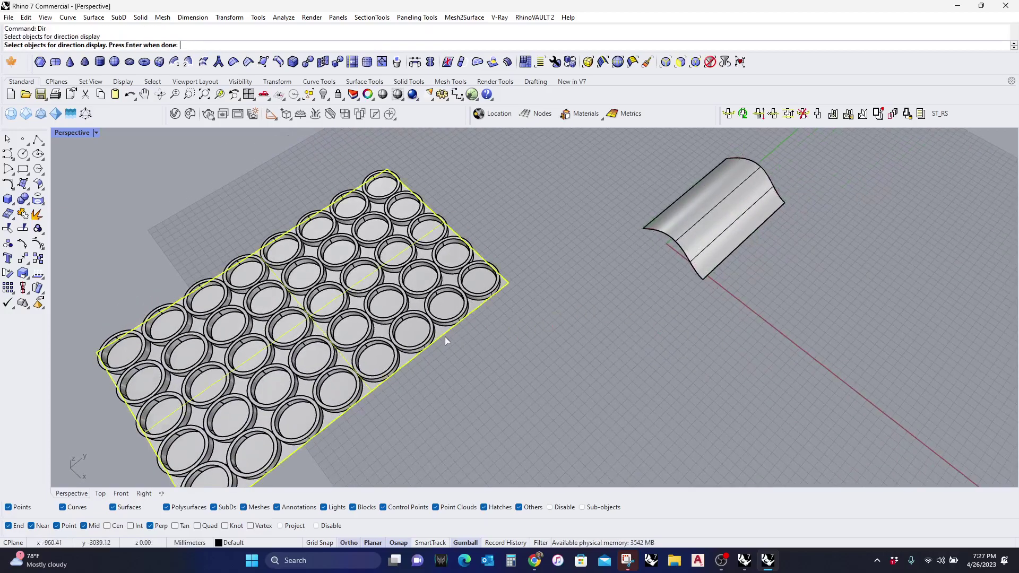
key("Return")
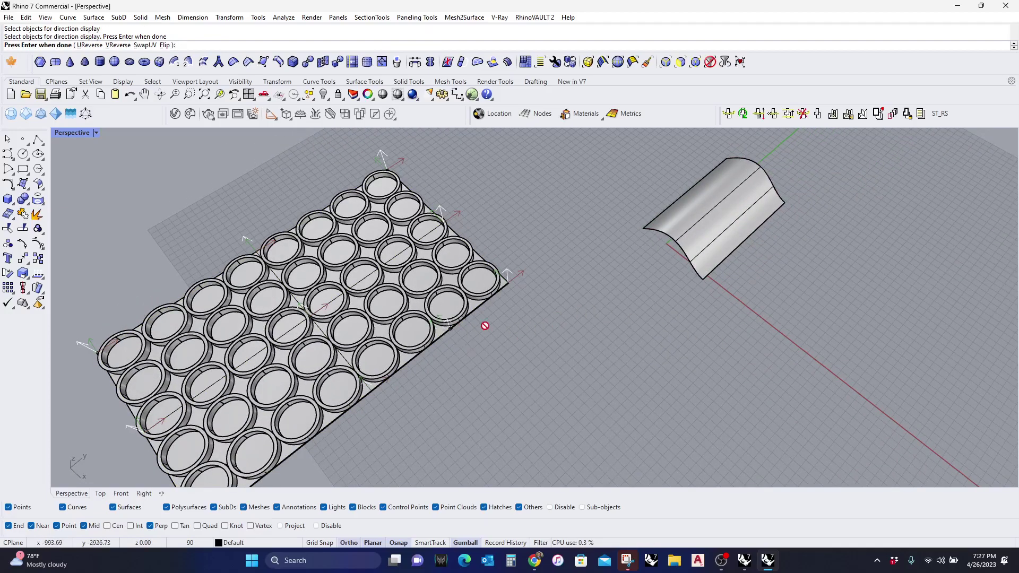
Display the curved surface's directions with Dir, focus on its near corner, and flip the normal twice.
key("Return")
scroll(654, 228, "up", 3)
key("Return")
left_click(654, 227)
key("Return")
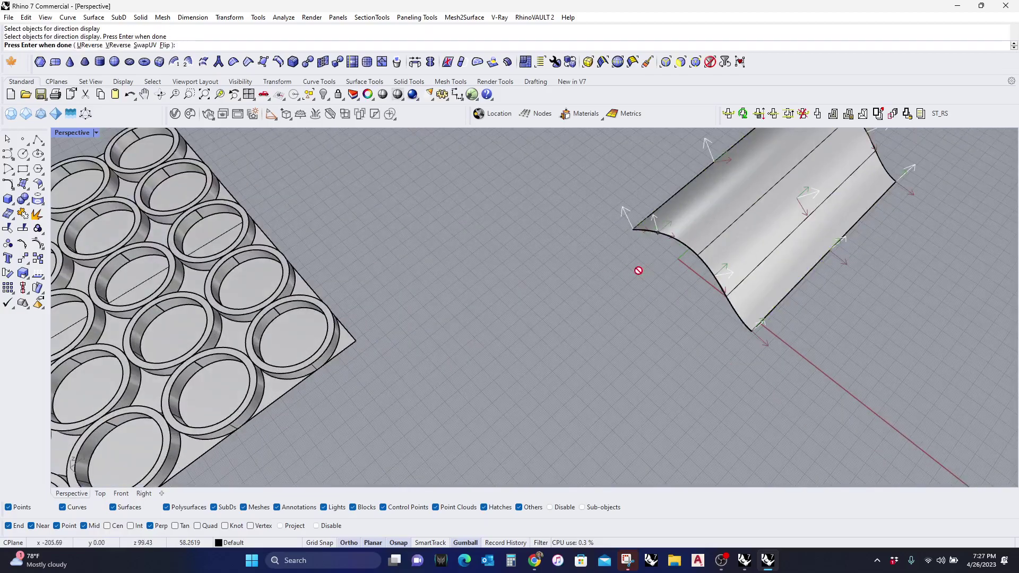
scroll(621, 237, "up", 3)
right_click_drag(621, 236, 589, 251)
mouse_move(648, 269)
right_mouse_down()
mouse_move(667, 220)
mouse_move(655, 241)
mouse_move(684, 241)
mouse_move(652, 274)
right_mouse_up()
scroll(648, 241, "up", 3)
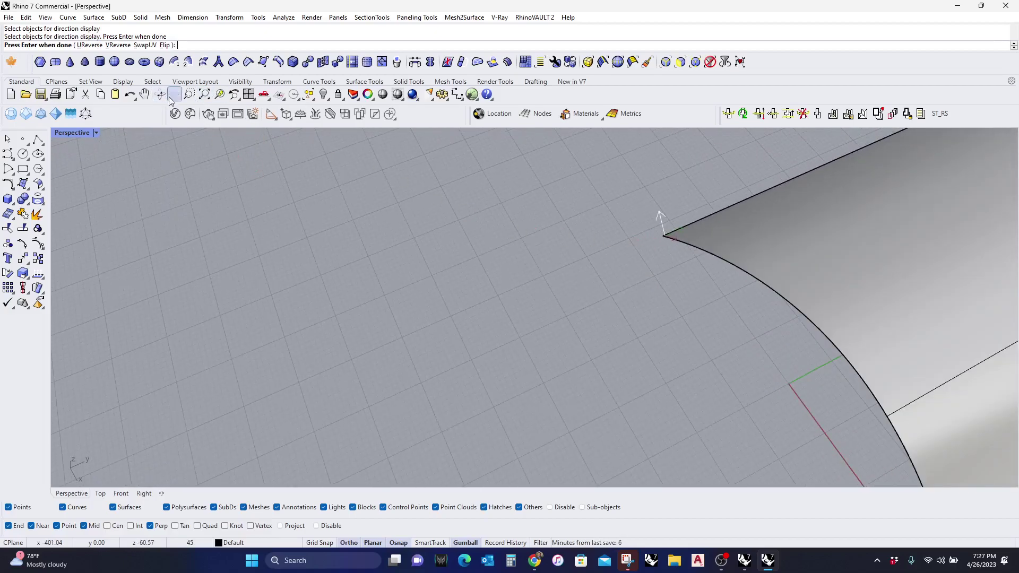
scroll(626, 229, "up", 8)
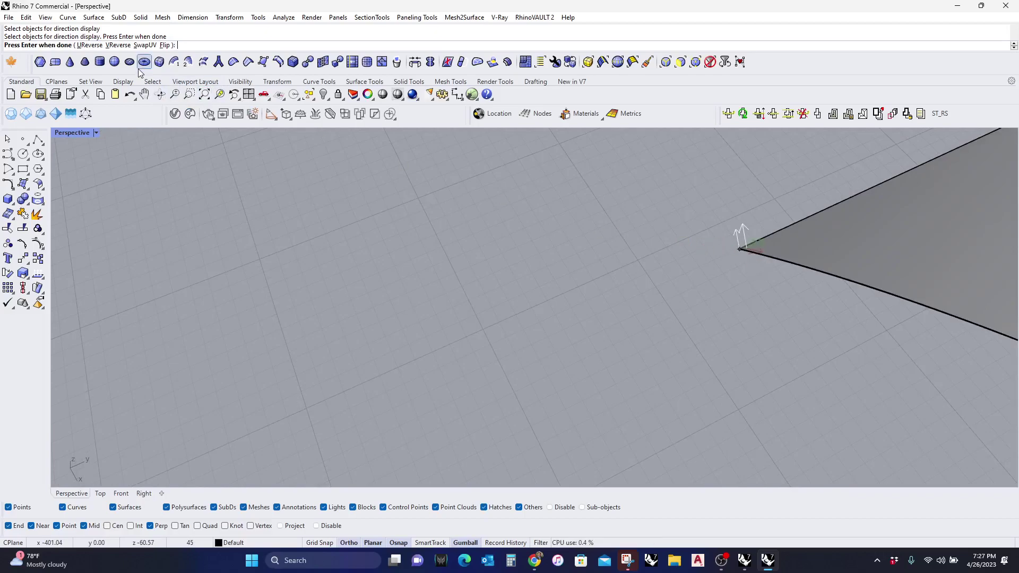
left_click(165, 45)
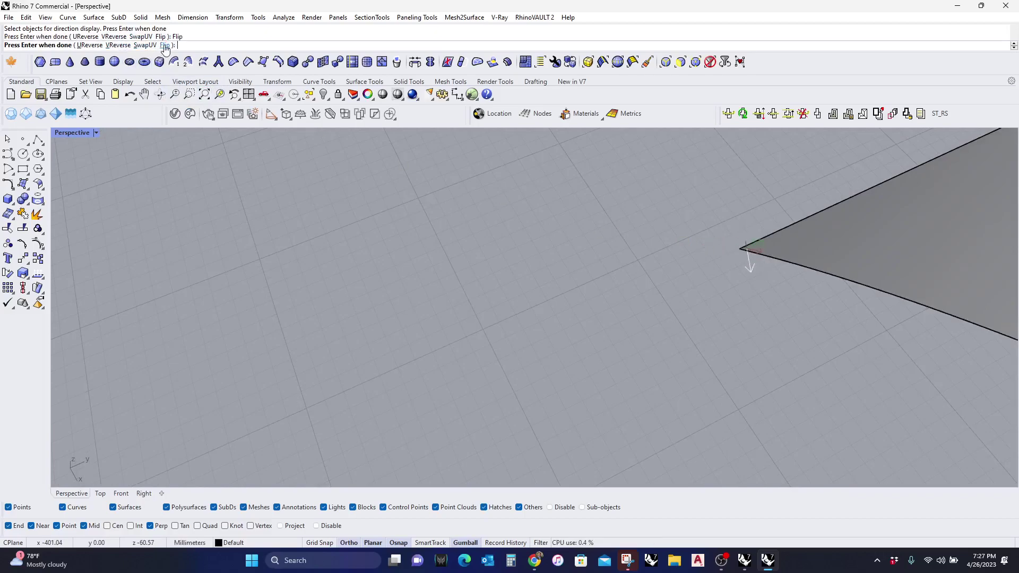
left_click(165, 45)
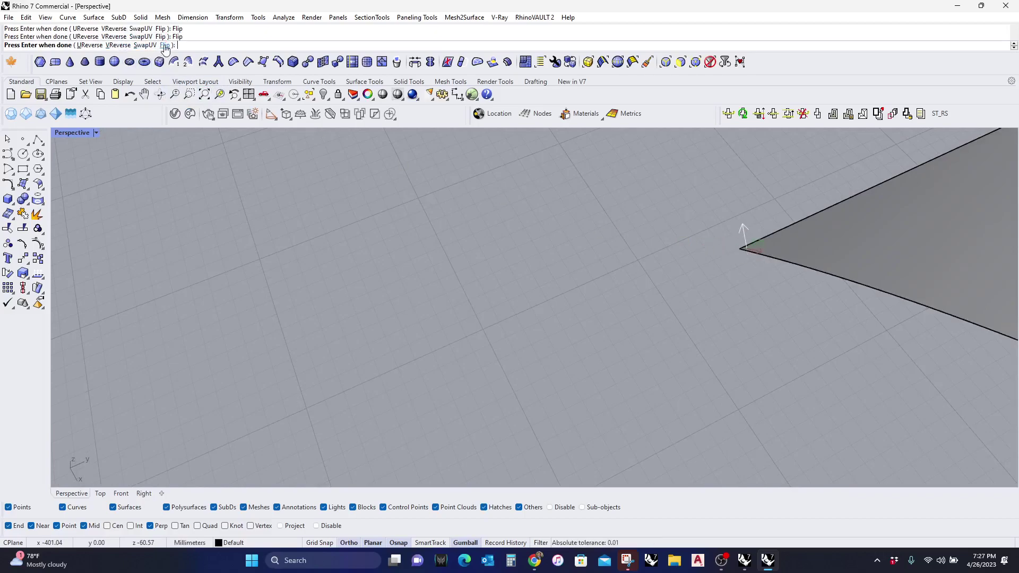
Align the curved surface's UV directions with the base plane using UReverse, VReverse, SwapUV and a final UReverse.
left_click(91, 47)
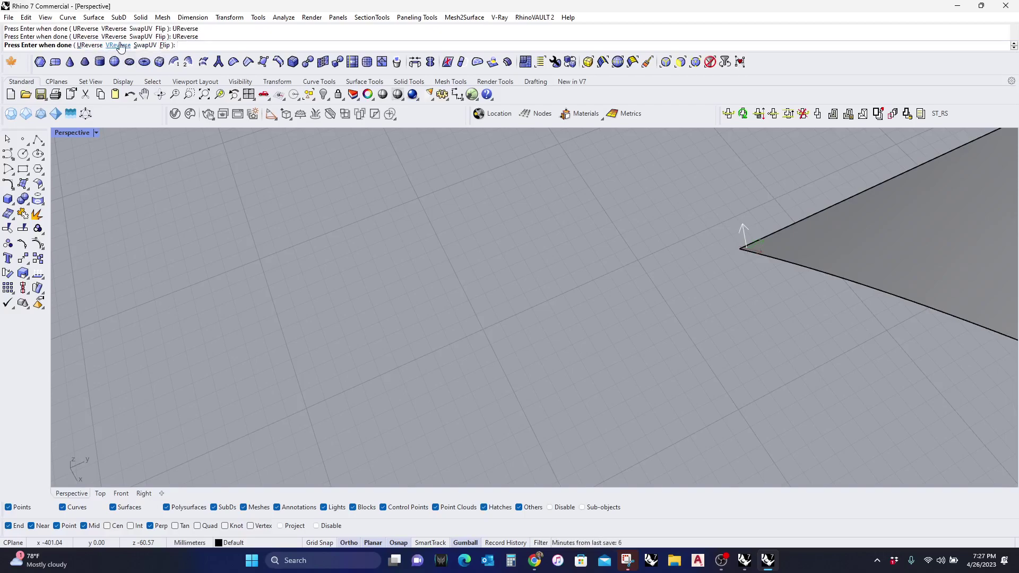
left_click(91, 46)
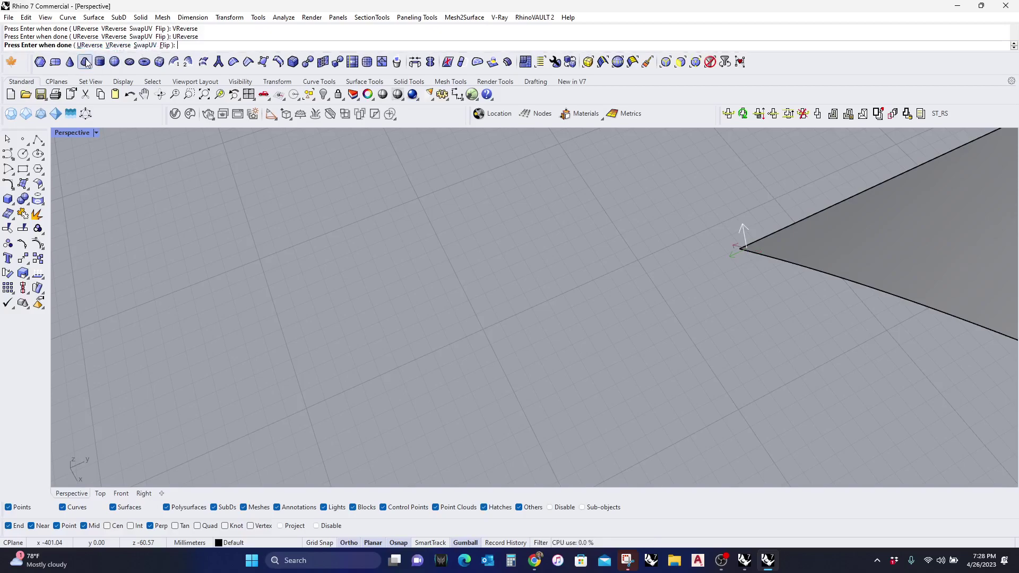
left_click(116, 46)
left_click(145, 46)
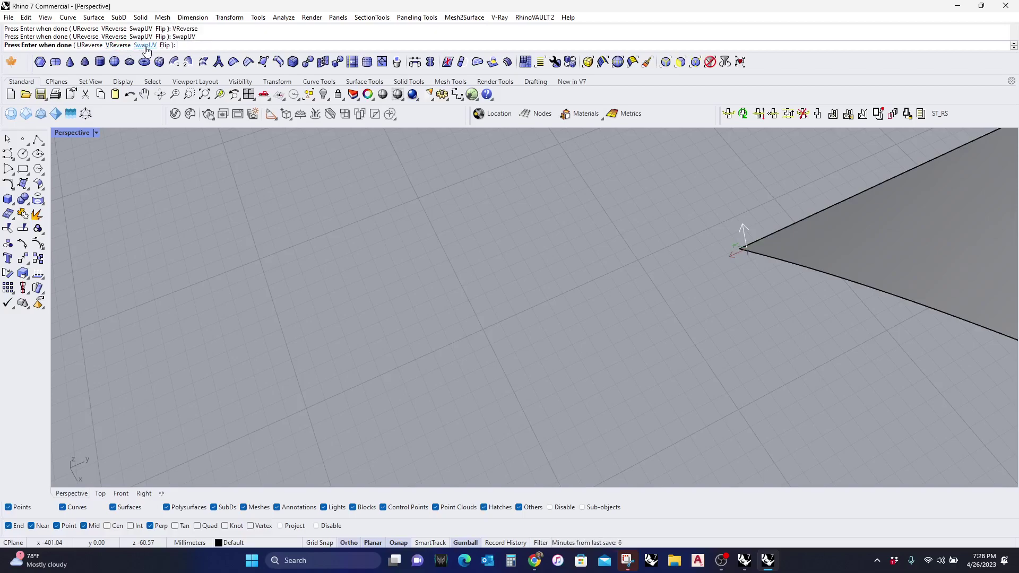
left_click(90, 46)
scroll(637, 255, "up", 3)
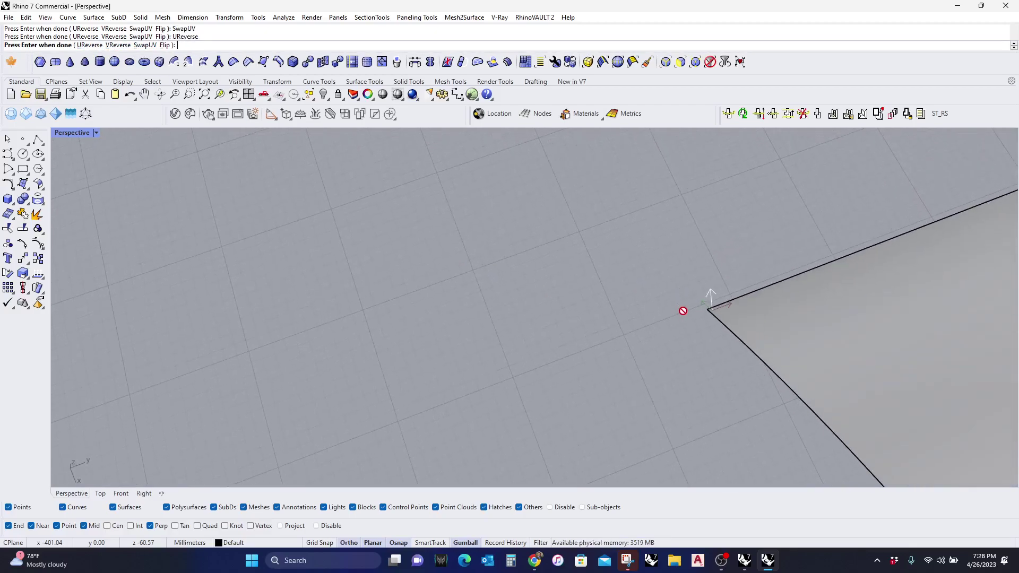
scroll(683, 311, "up", 3)
scroll(715, 303, "down", 3)
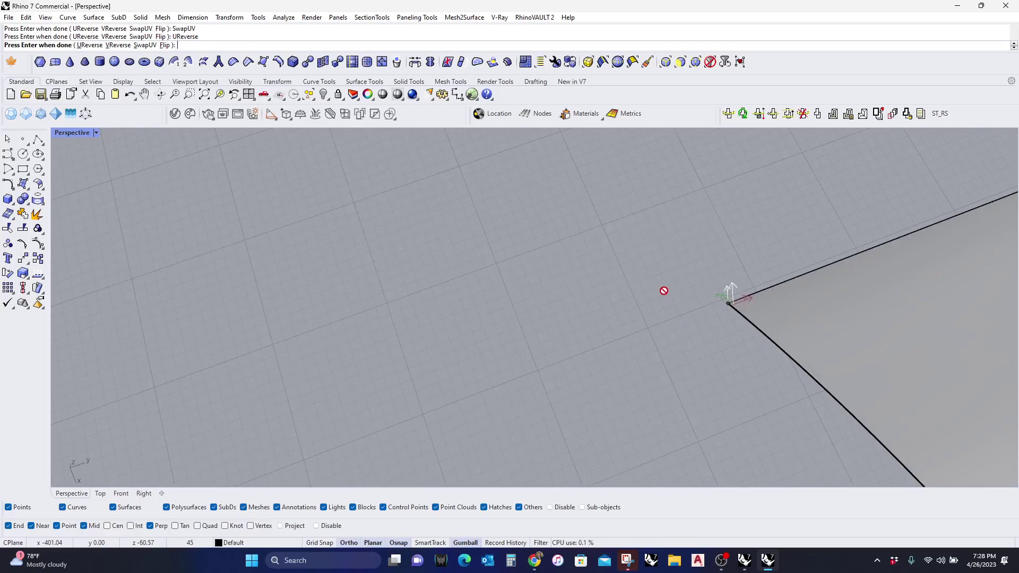
scroll(664, 291, "up", 2)
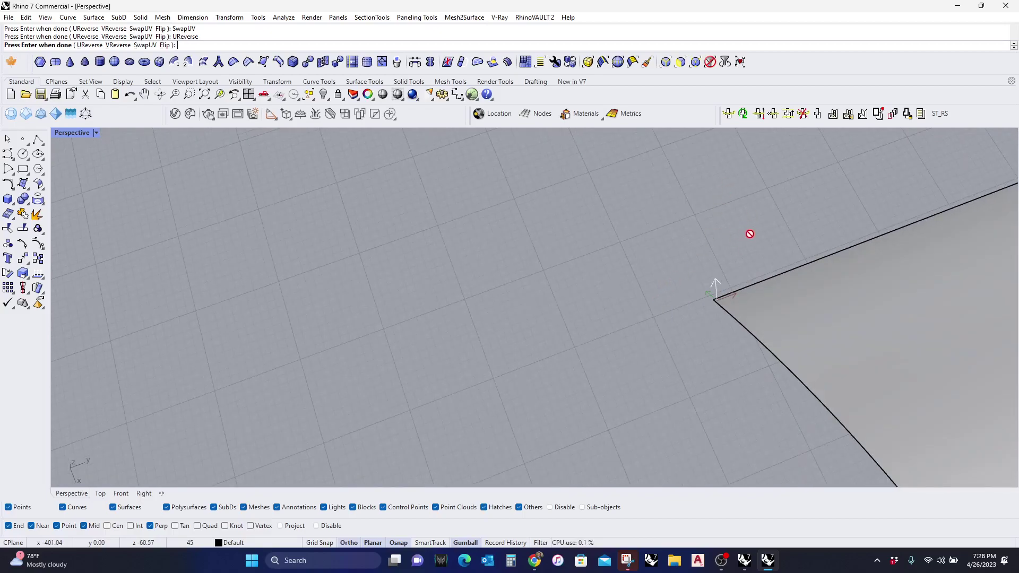
scroll(749, 234, "up", 1)
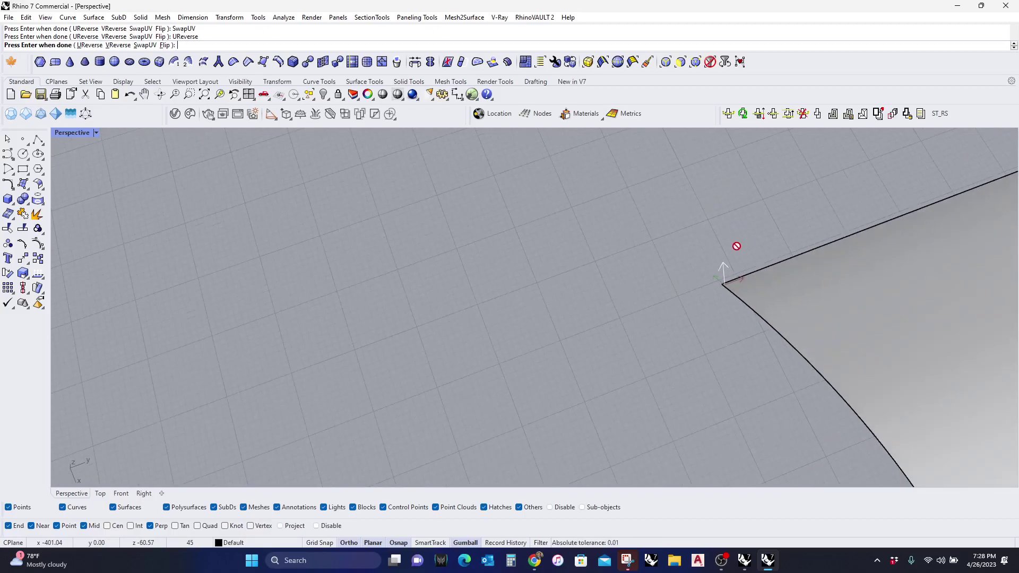
key("Return")
Inspect the base plane's direction arrows at the corner of the tube array with Dir.
scroll(744, 246, "down", 5)
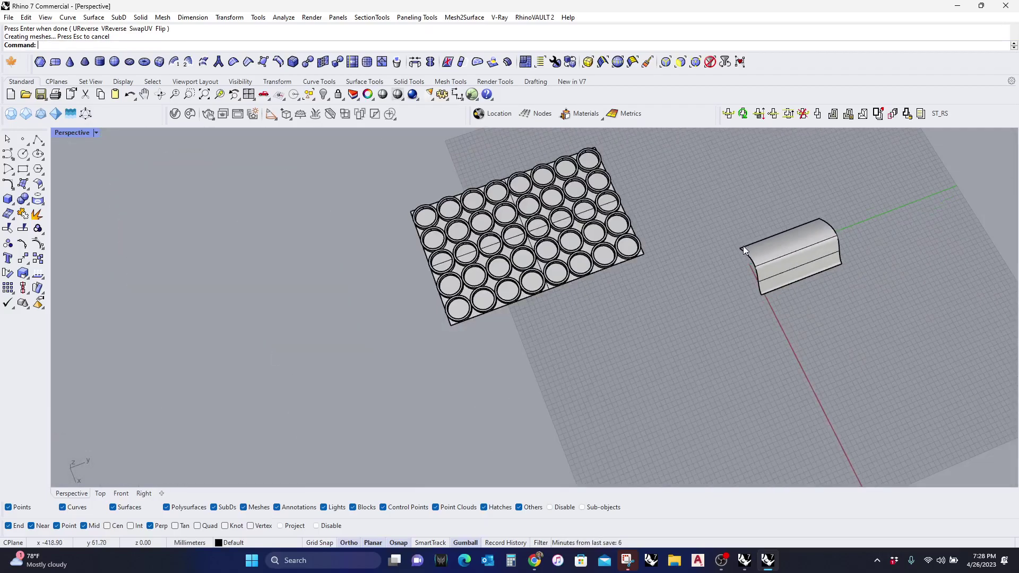
scroll(590, 278, "down", 1)
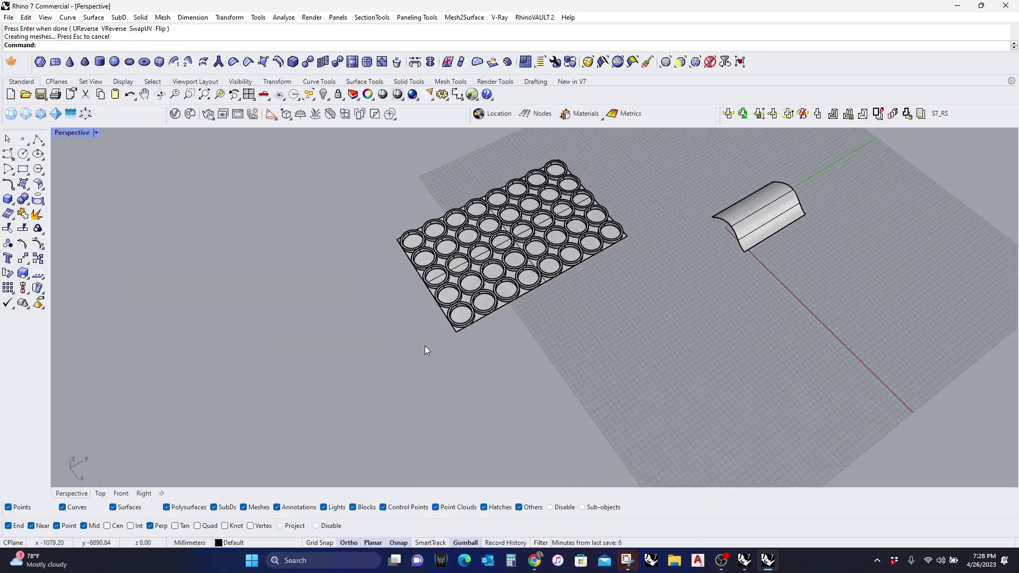
type("Dir")
key("Return")
left_click(455, 330)
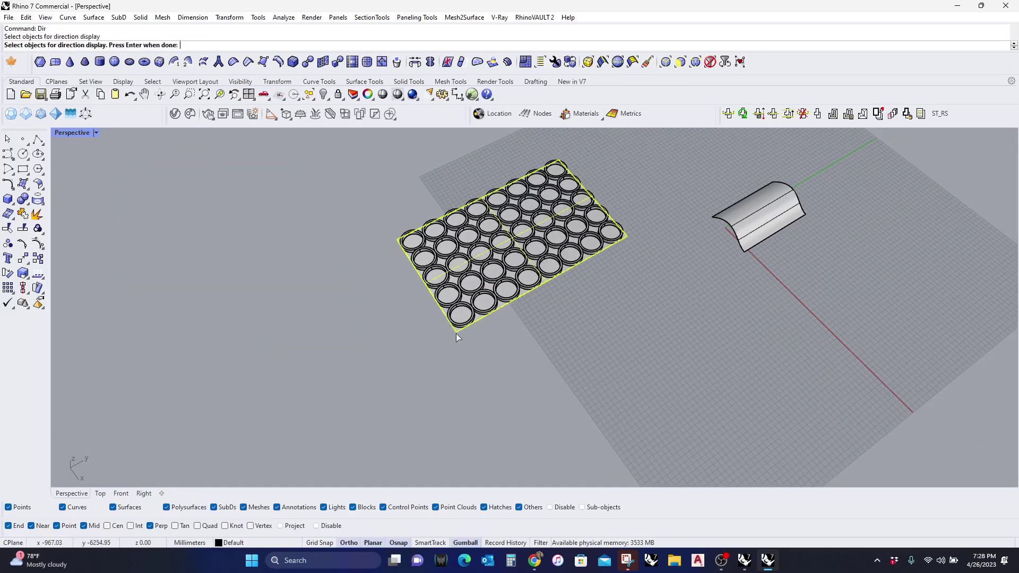
key("Return")
scroll(372, 242, "up", 5)
scroll(373, 243, "up", 5)
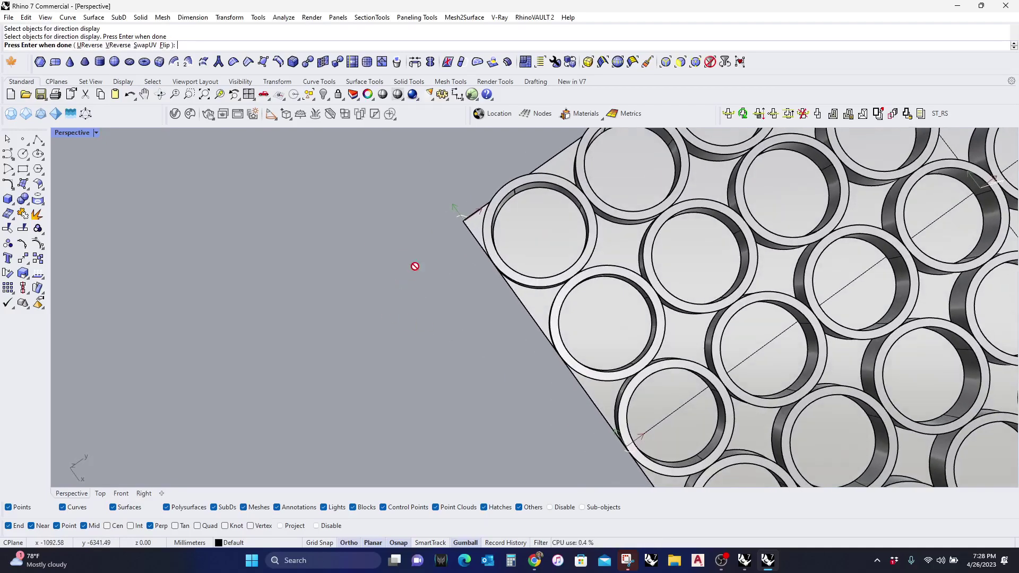
right_click_drag(440, 270, 440, 242)
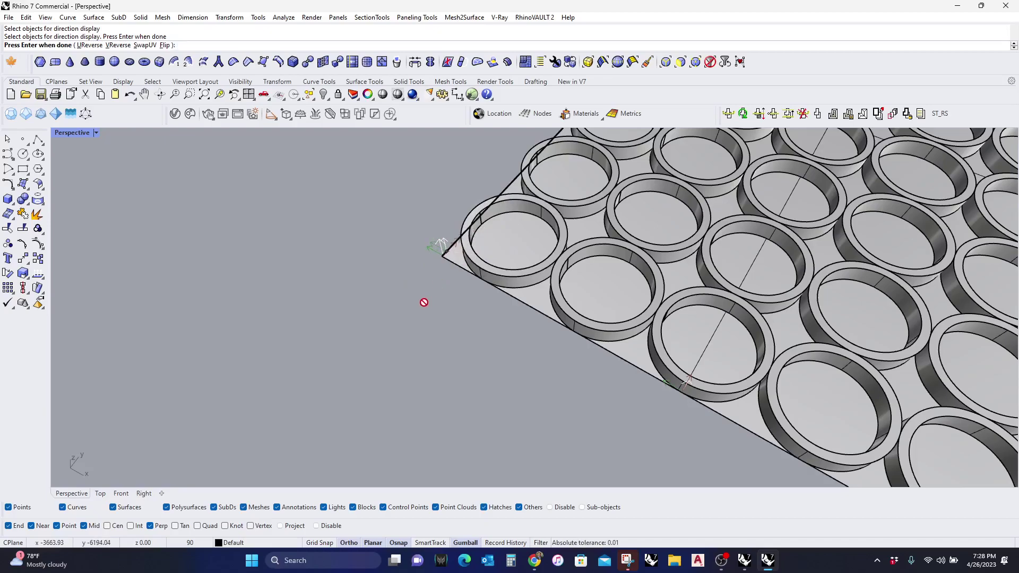
right_click(379, 334)
Inspect the curved surface's direction arrows at the matching corner with Dir and compare them with the base plane's.
scroll(379, 345, "down", 10)
scroll(737, 163, "up", 9)
right_click(665, 192)
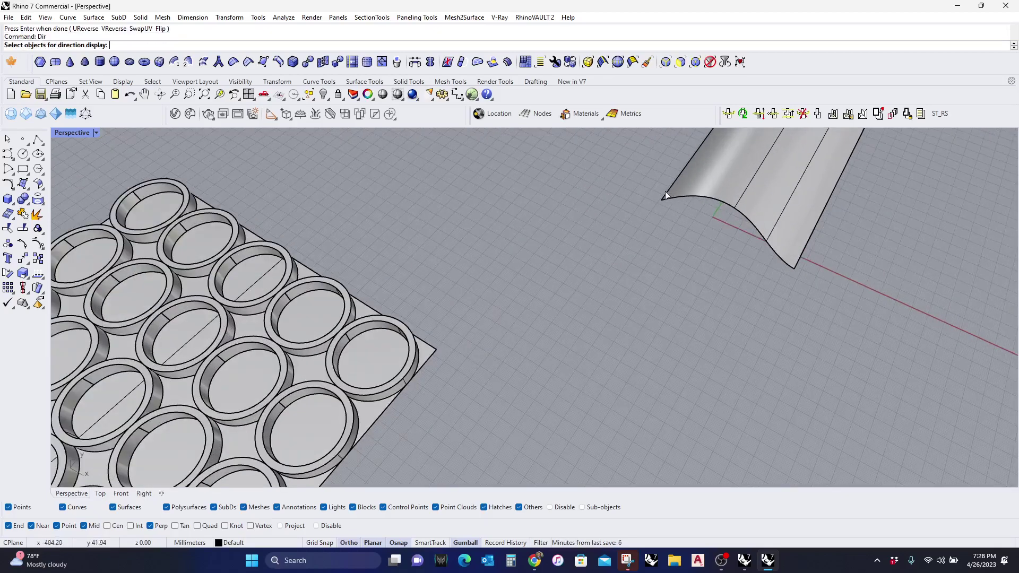
left_click(664, 196)
key("Return")
scroll(641, 220, "up", 3)
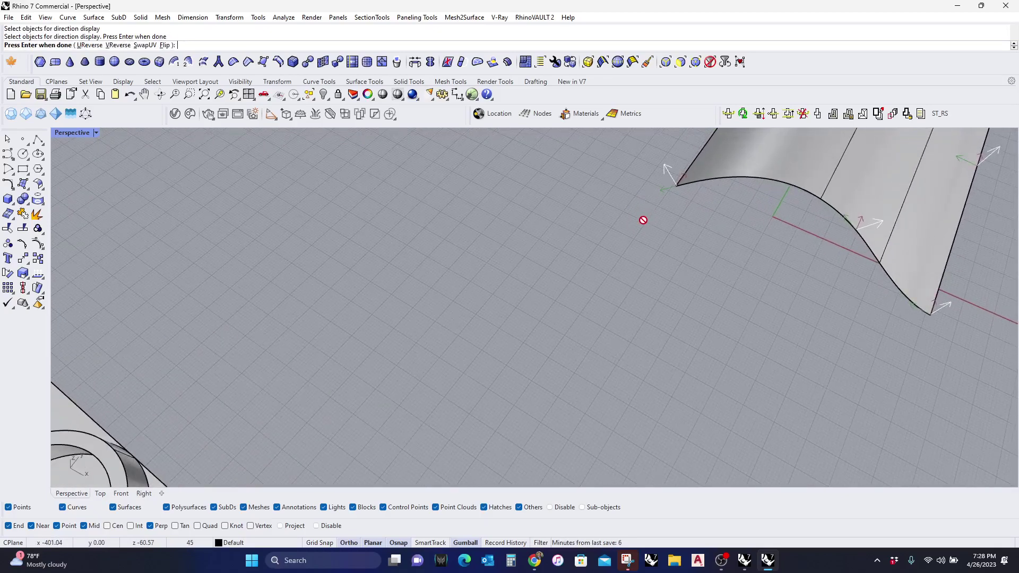
right_click_drag(675, 215, 689, 187)
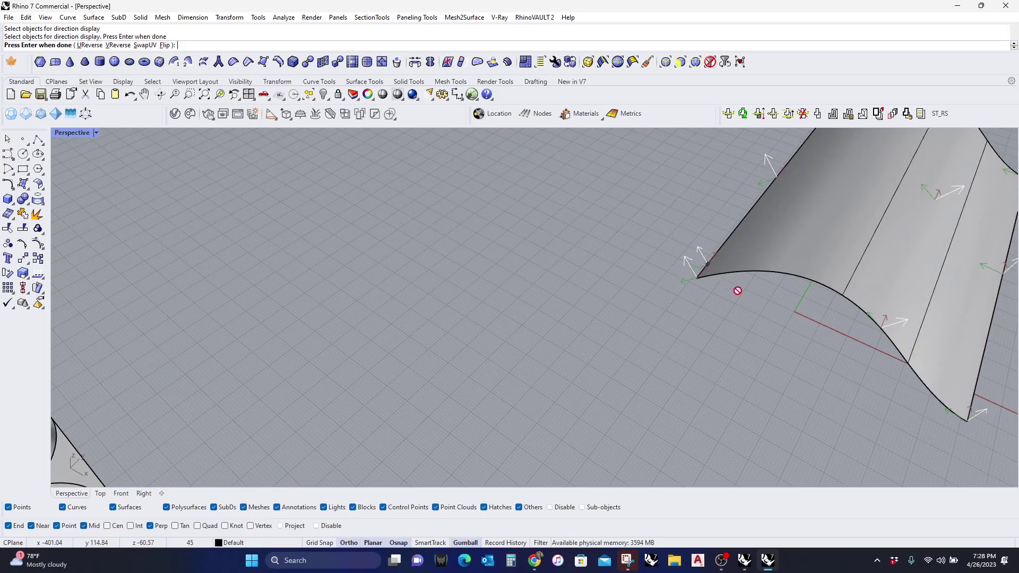
scroll(743, 294, "down", 1)
scroll(839, 361, "up", 3)
scroll(876, 318, "down", 8)
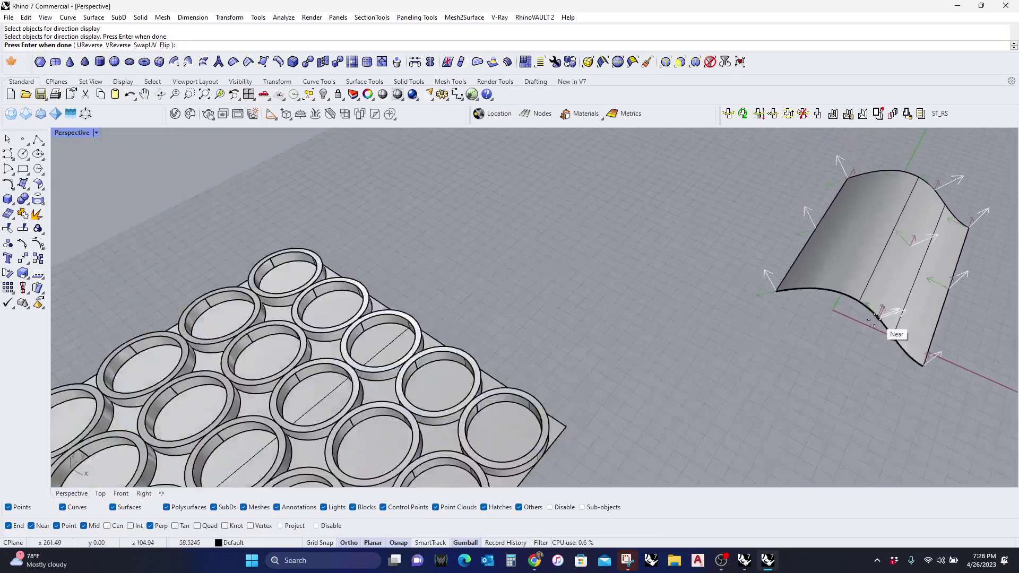
key("Return")
scroll(766, 256, "down", 5)
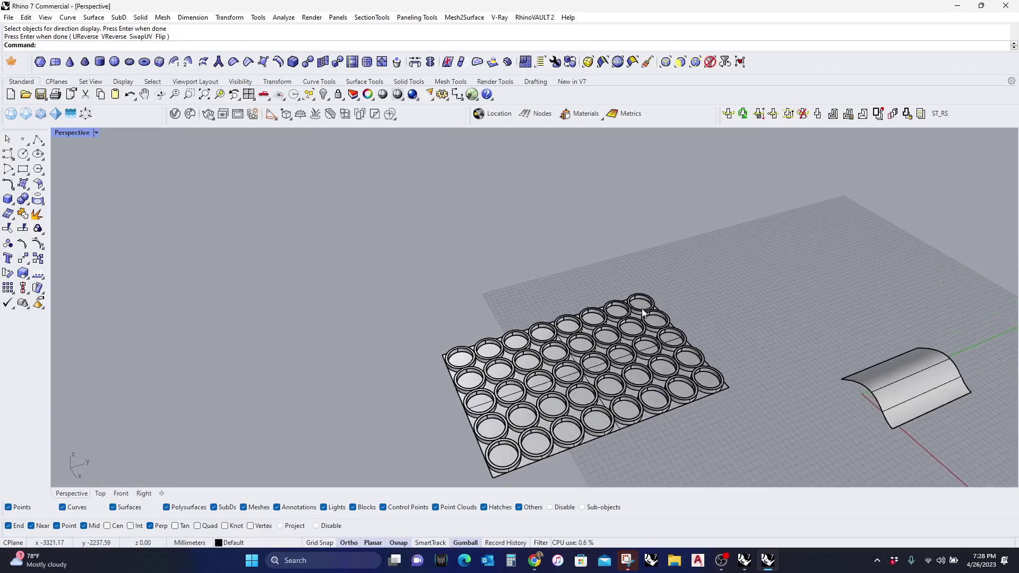
Try to flow the 40 tubes from the base plane's near corner onto the curved surface's matching corner with FlowAlongSrf.
type("FlowAlongSrf")
key("Return")
scroll(642, 313, "down", 2)
left_click_drag(471, 239, 711, 406)
scroll(529, 379, "up", 5)
left_click(495, 353, "ctrl")
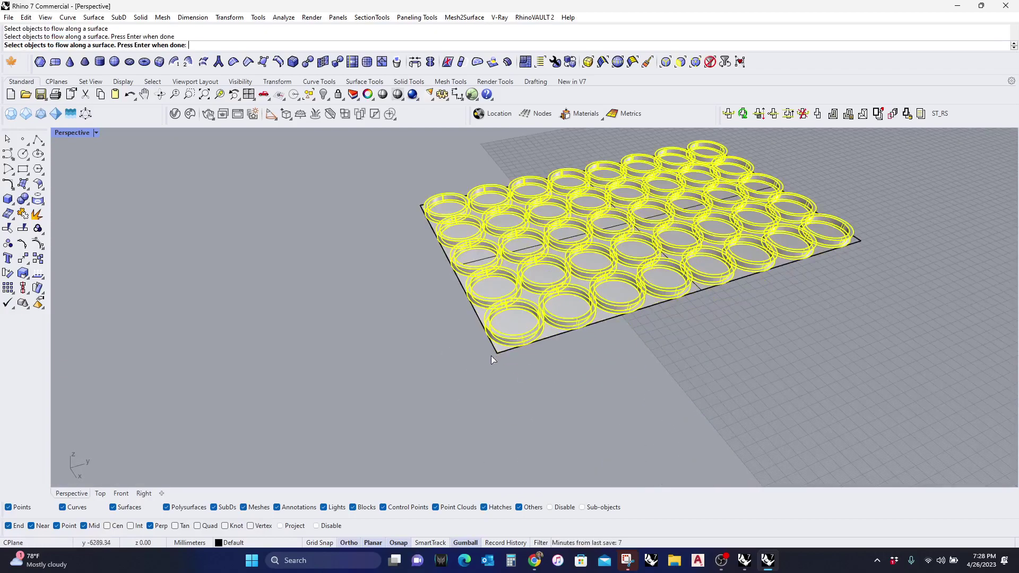
key("Return")
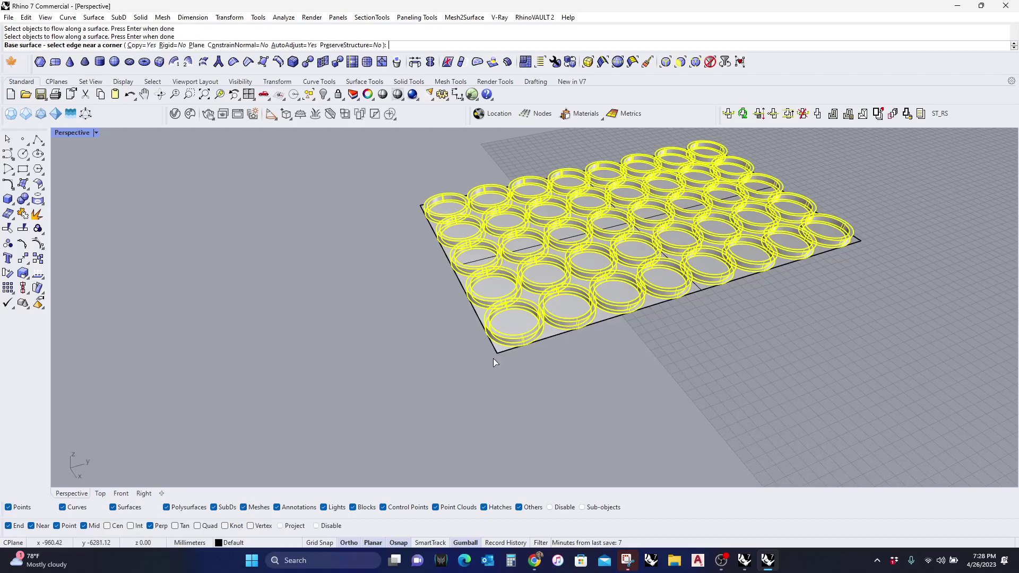
left_click(492, 342)
scroll(492, 343, "down", 4)
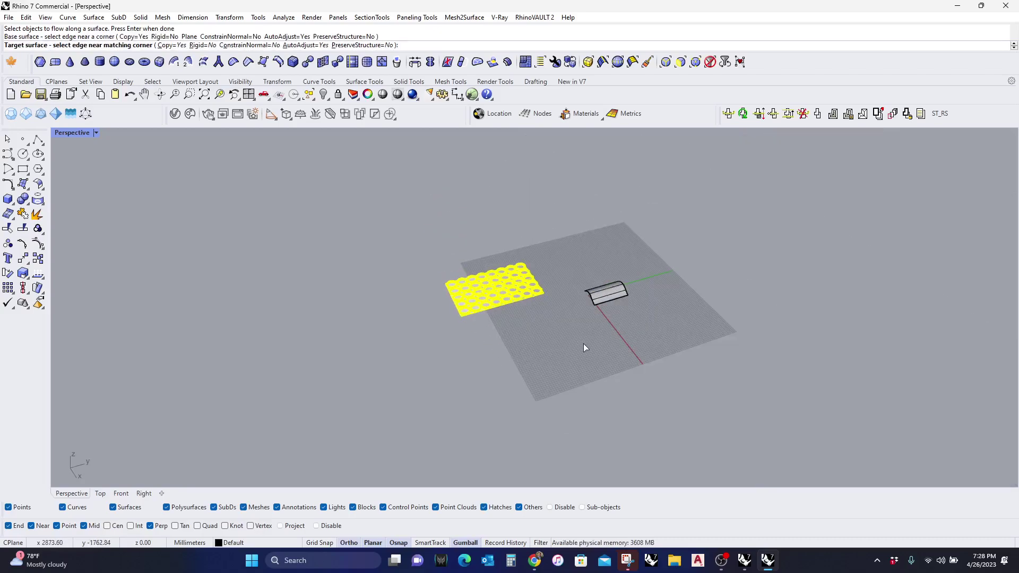
scroll(584, 343, "up", 4)
left_click(613, 253)
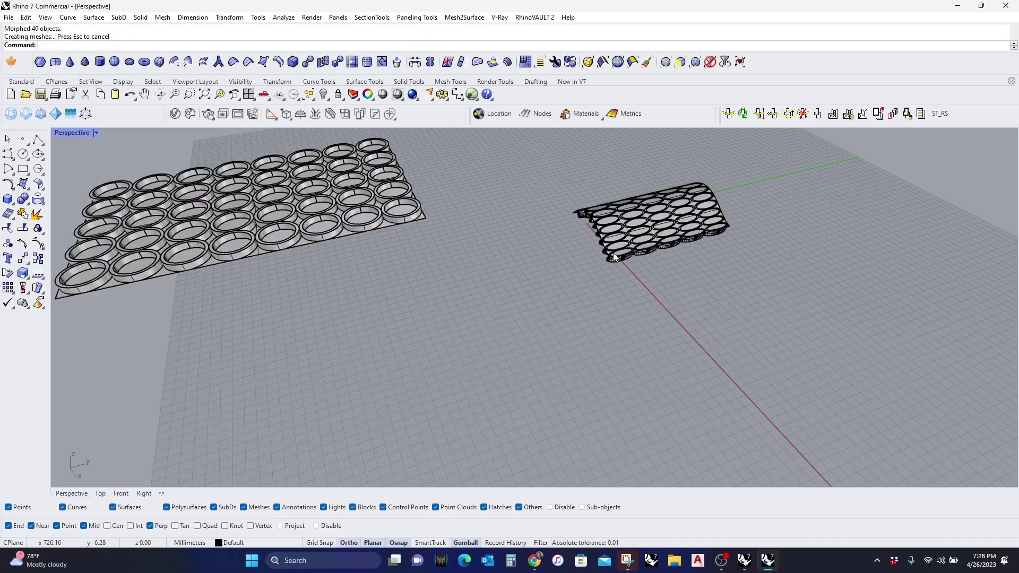
scroll(614, 257, "up", 2)
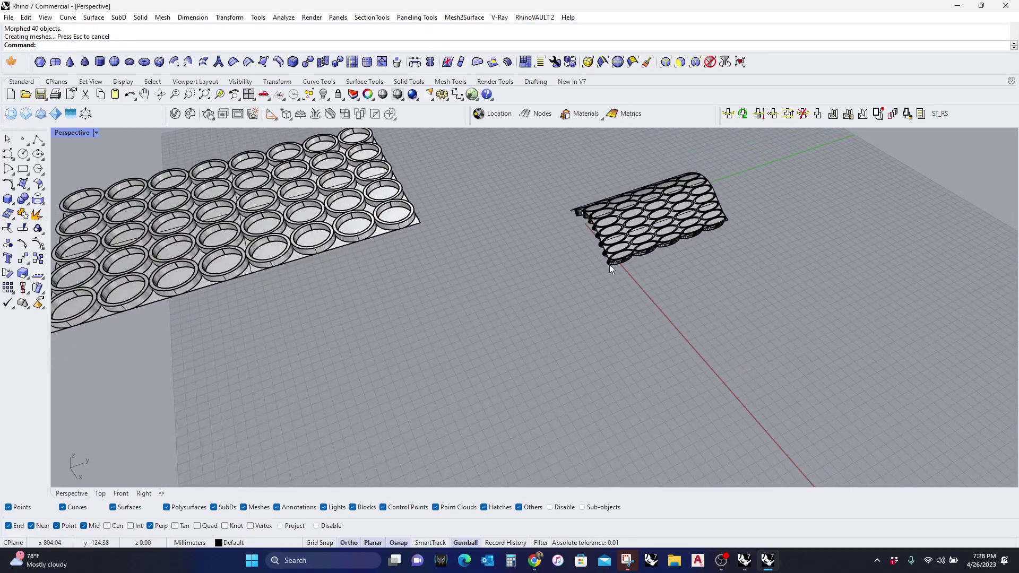
key("ctrl+z")
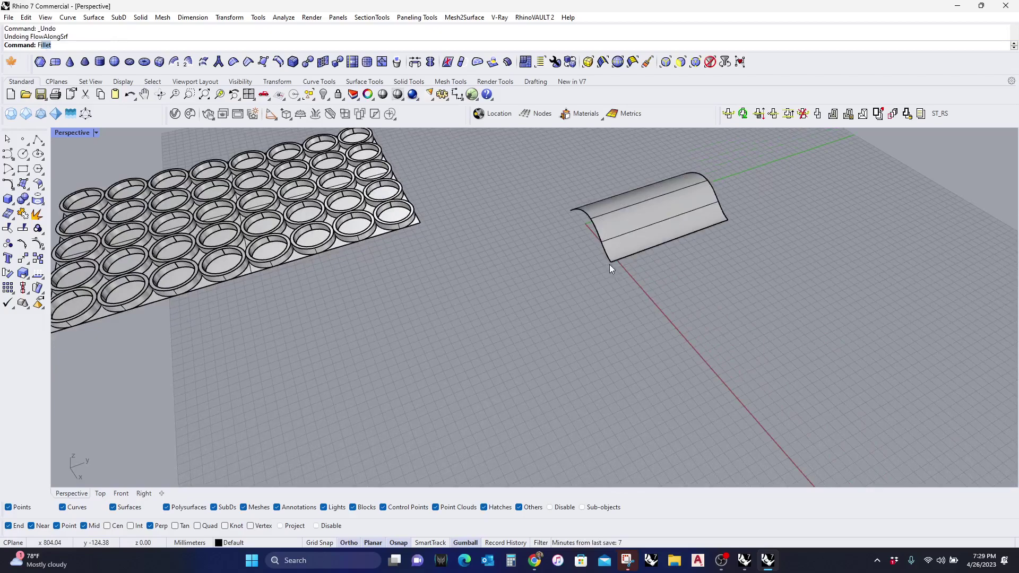
Check and apply the curved surface's normal and UV directions with Dir.
left_click(619, 250)
left_click(619, 250)
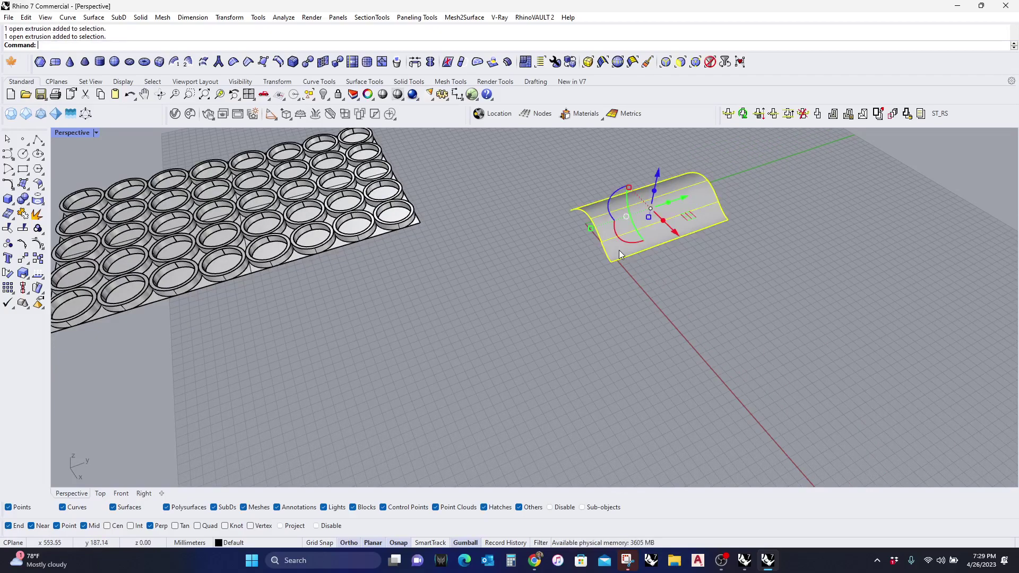
key("Return")
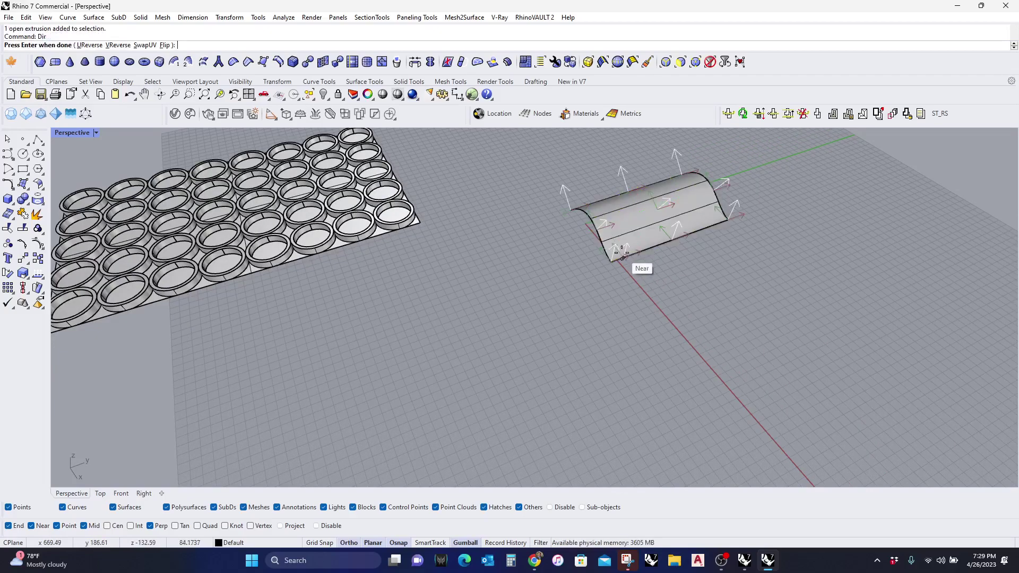
key("Return")
left_click(619, 313)
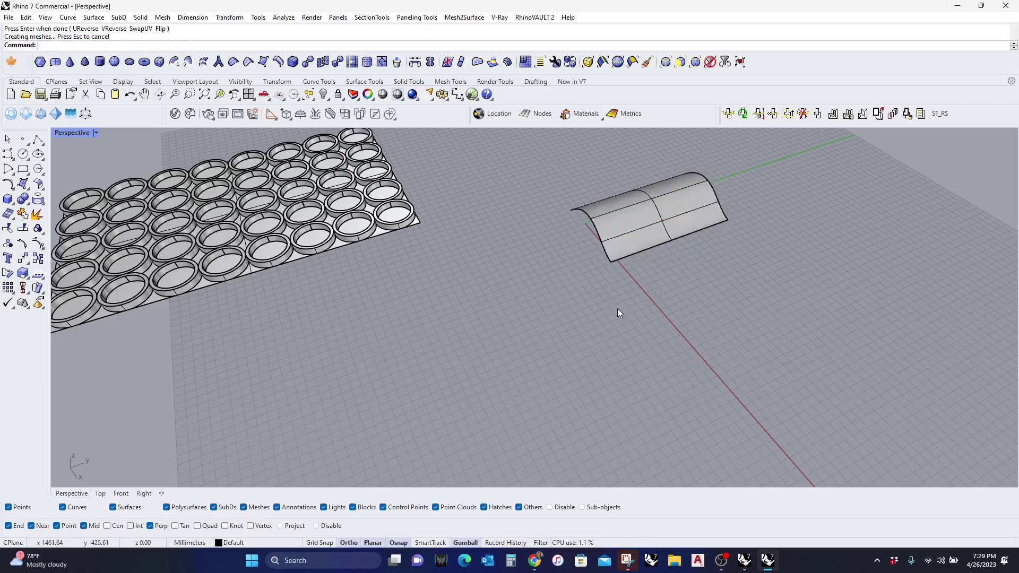
Flow a copy of the tube array onto the curved surface with FlowAlongSrf, picking matching near corners on the base plane and target.
type("FlowAlongSrf")
key("Return")
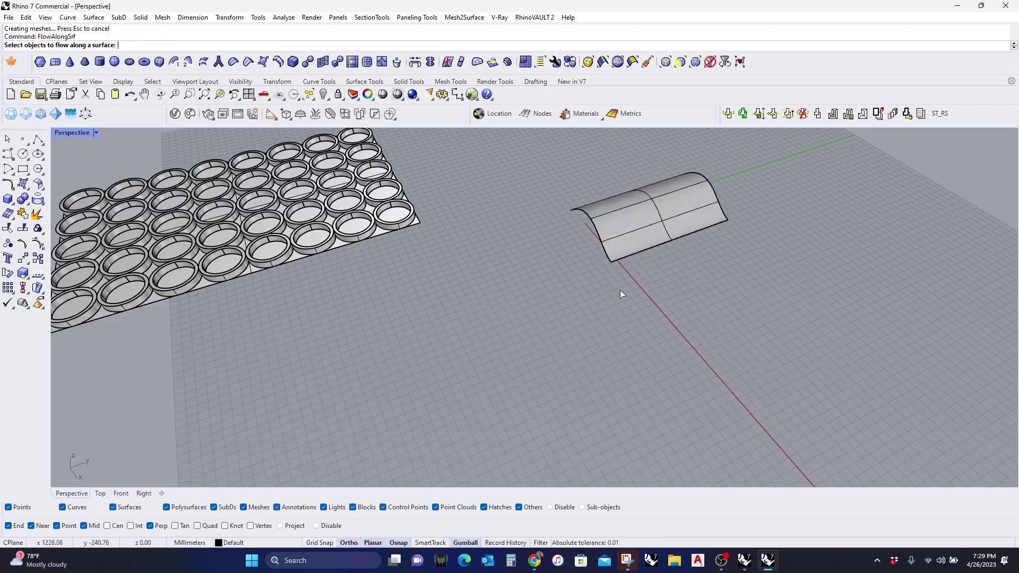
scroll(620, 290, "down", 3)
left_click_drag(193, 382, 530, 137)
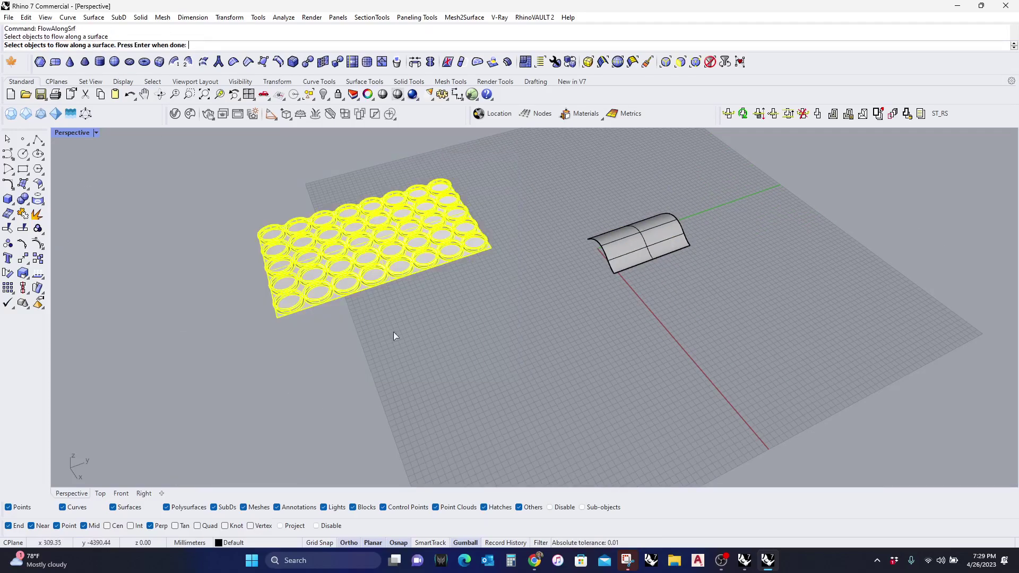
left_click(280, 322)
key("Return")
left_click(279, 320)
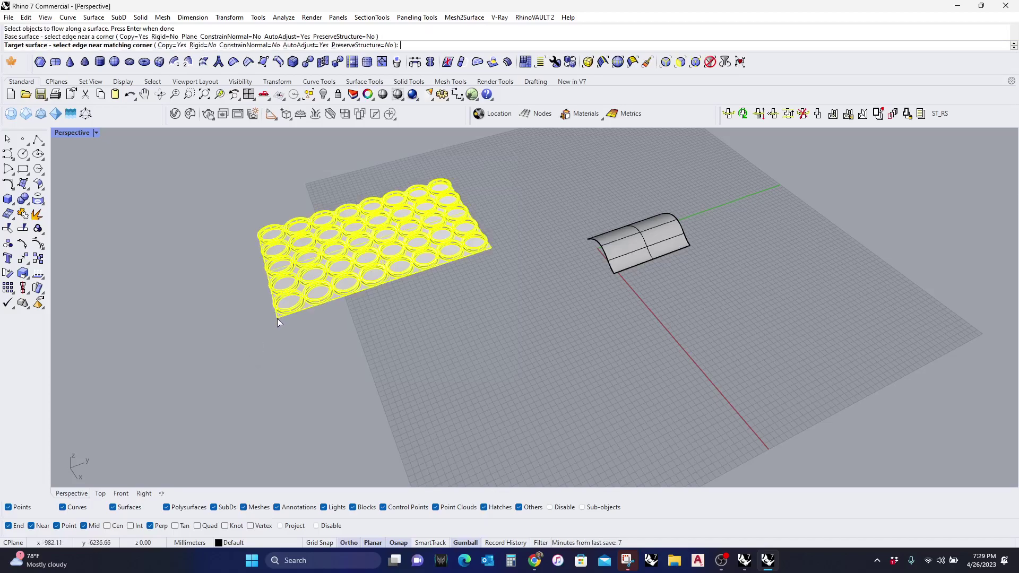
left_click(616, 270)
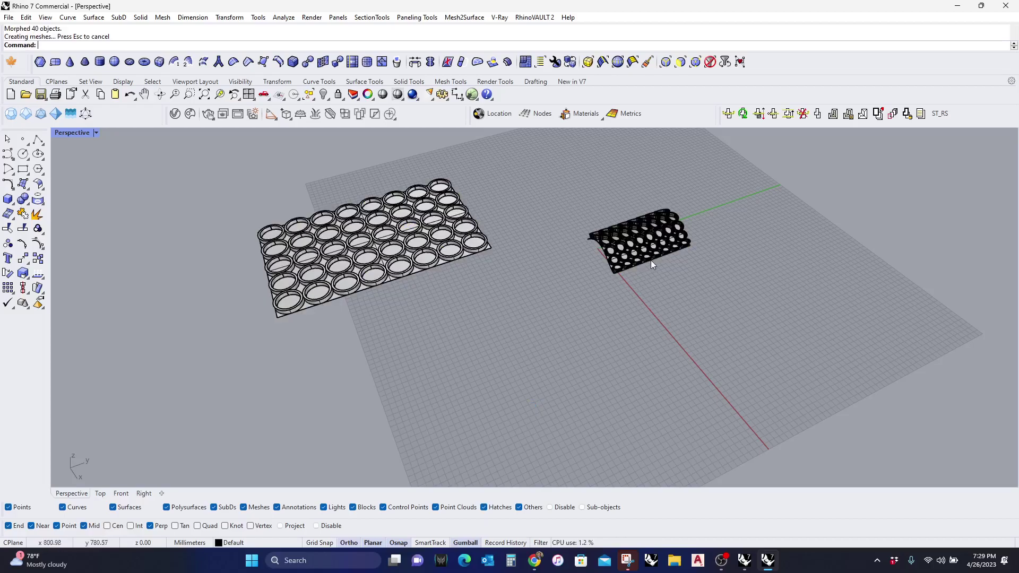
Examine the flowed tubes on the curved surface up close and from several angles, comparing them with the flat array.
scroll(671, 224, "up", 12)
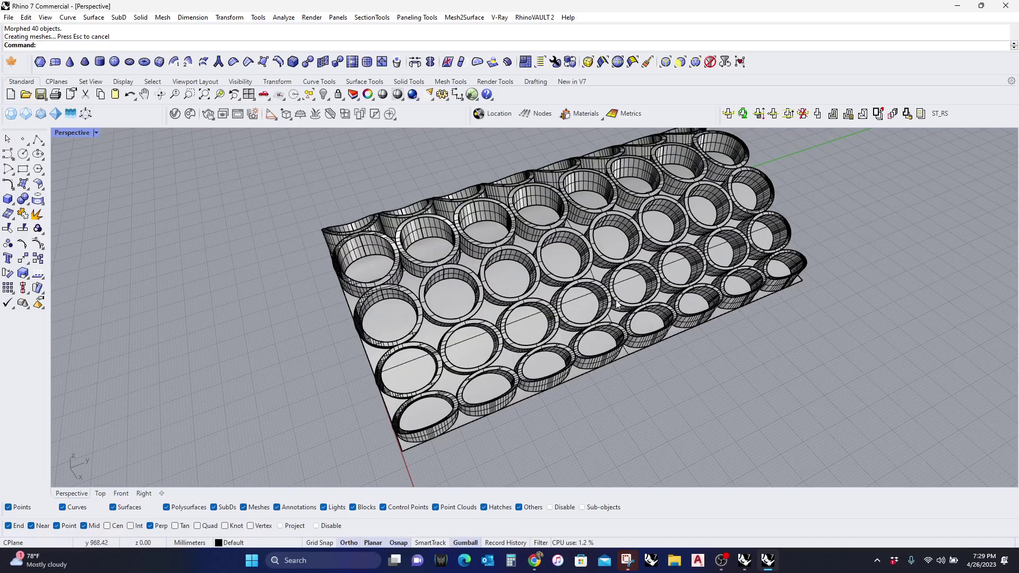
right_click_drag(567, 317, 550, 300)
scroll(507, 324, "up", 2)
scroll(635, 303, "down", 2)
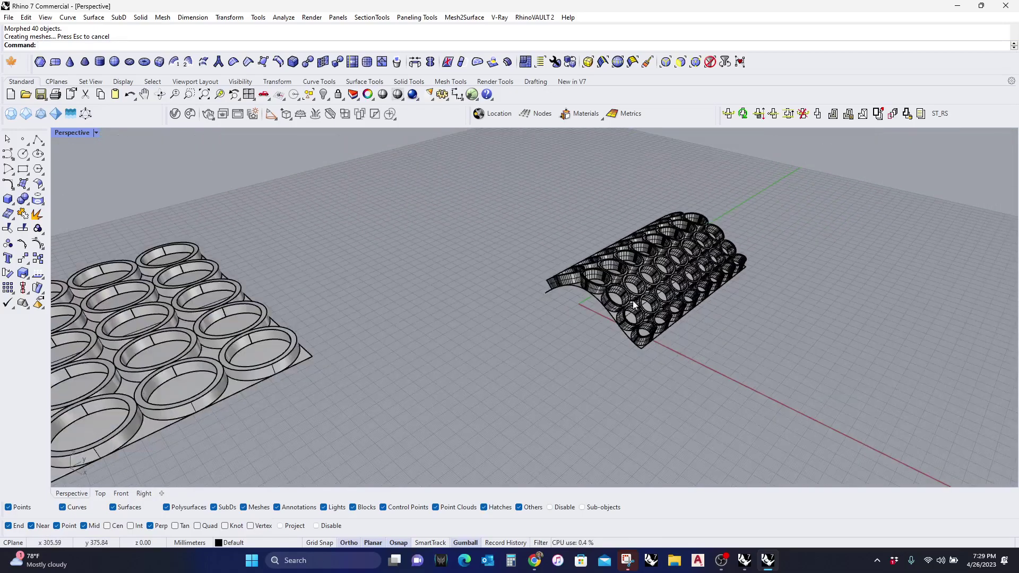
right_click_drag(635, 304, 706, 310)
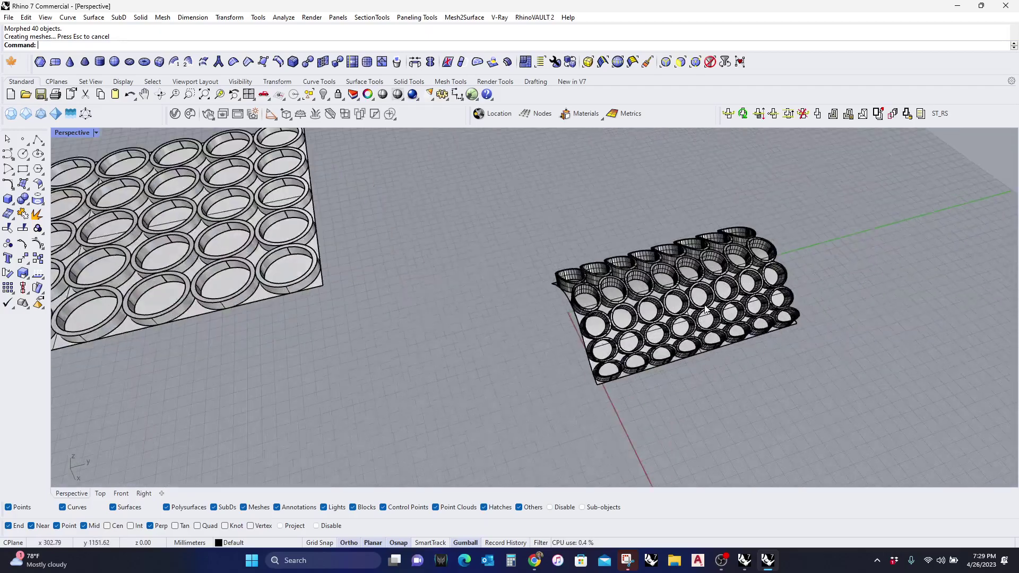
scroll(707, 311, "up", 5)
scroll(722, 300, "down", 4)
scroll(735, 289, "up", 1)
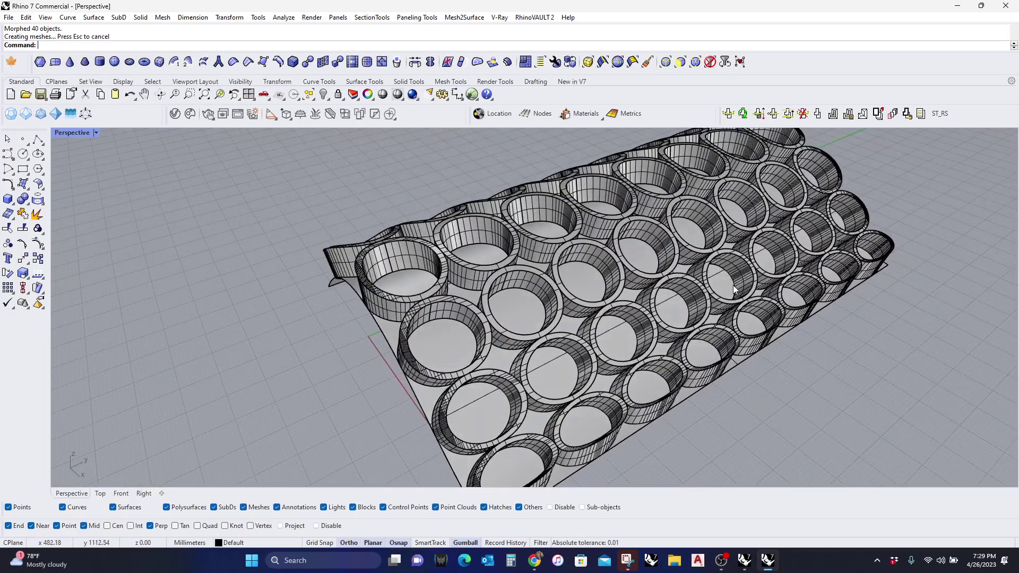
scroll(735, 290, "down", 6)
right_click_drag(660, 296, 645, 317)
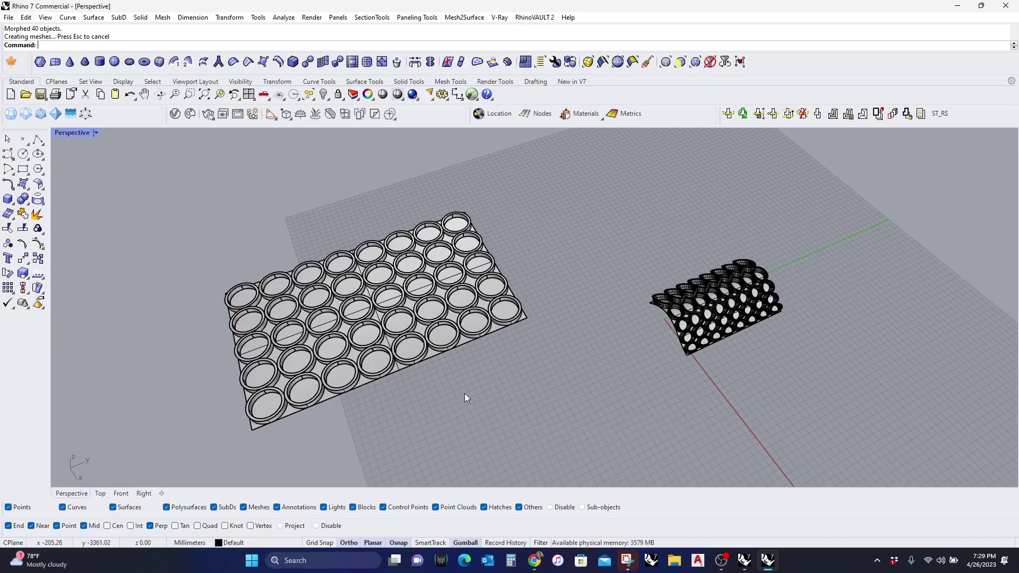
Hide the curved surface beneath the flowed tubes so only the curved tube array remains there.
right_click_drag(622, 330, 511, 308)
left_click(518, 301)
key("ctrl+h")
scroll(491, 238, "up", 5)
right_click_drag(491, 238, 496, 217)
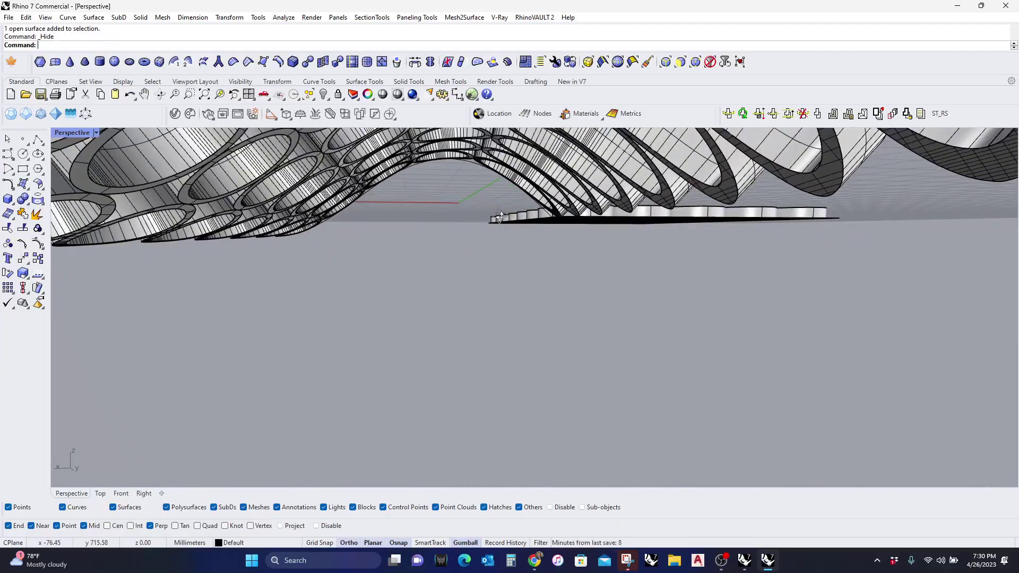
right_click_drag(702, 291, 684, 334)
scroll(685, 335, "down", 8)
scroll(618, 354, "up", 5)
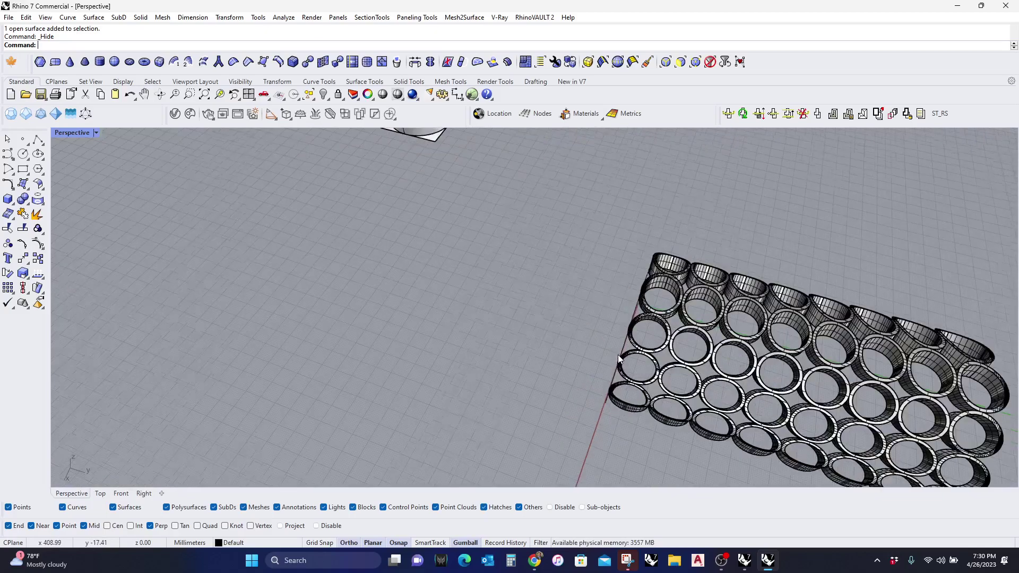